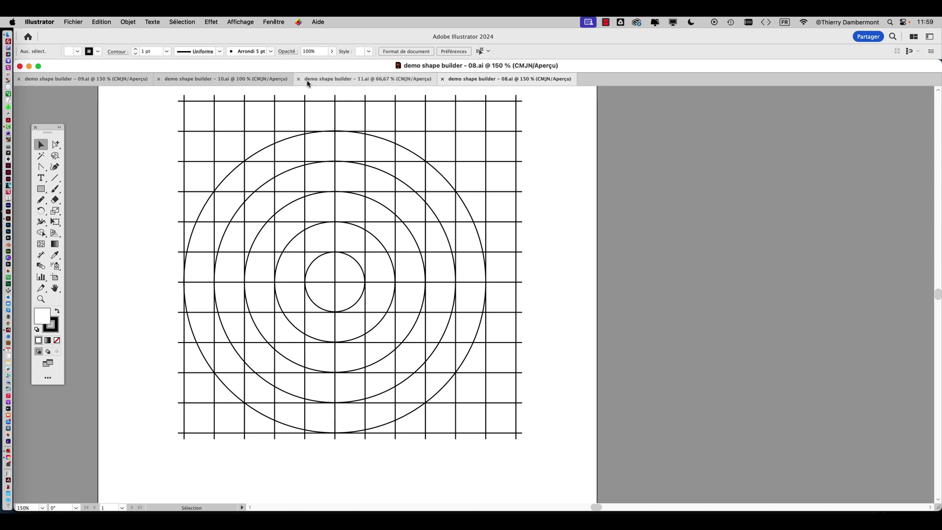
# - Review the example logo stages in the demo shape builder 09, 10 and 11 documents
pyautogui.click(107, 80)
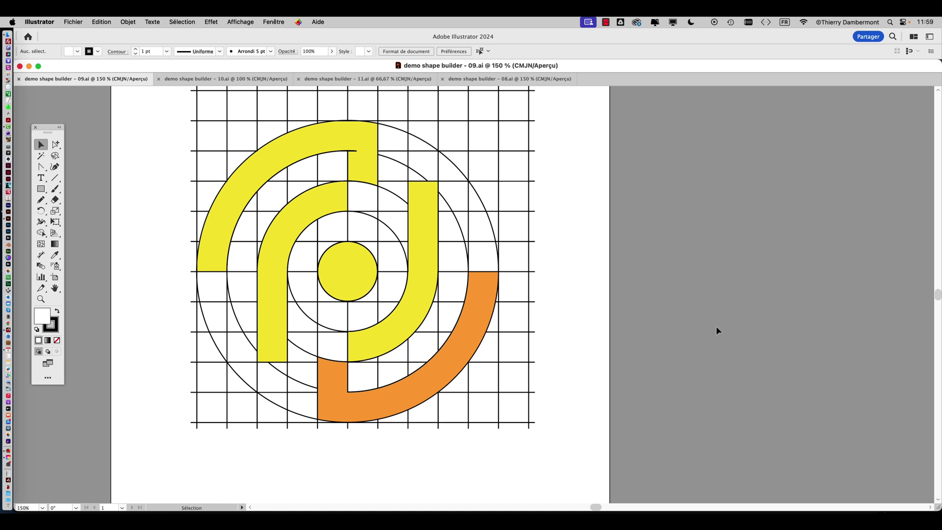
pyautogui.click(238, 81)
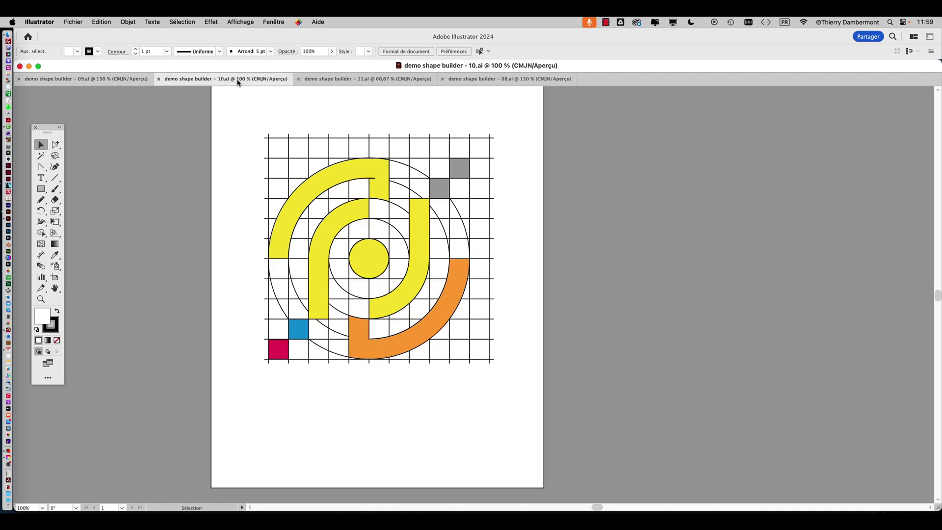
pyautogui.click(323, 81)
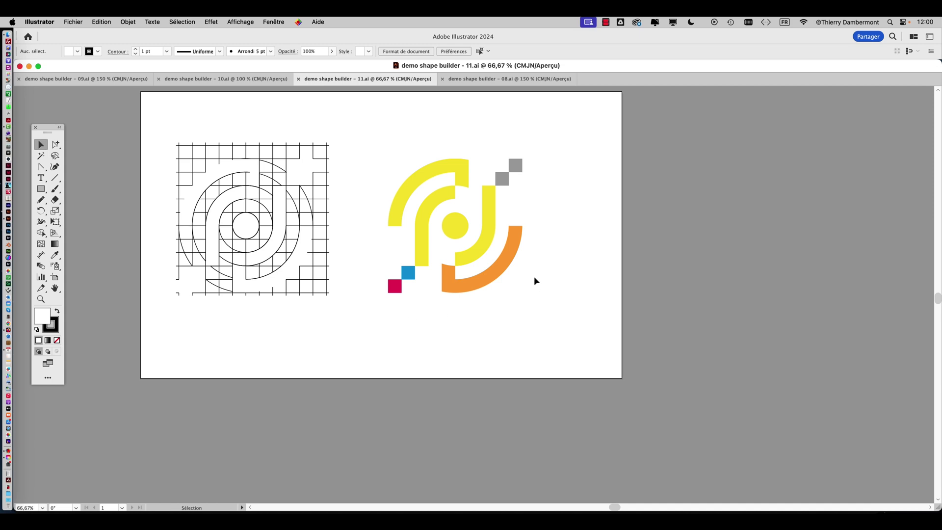
# - Create a new 210 x 297 mm portrait print document in RGB colour and view it at 100%
pyautogui.click(73, 22)
pyautogui.click(83, 37)
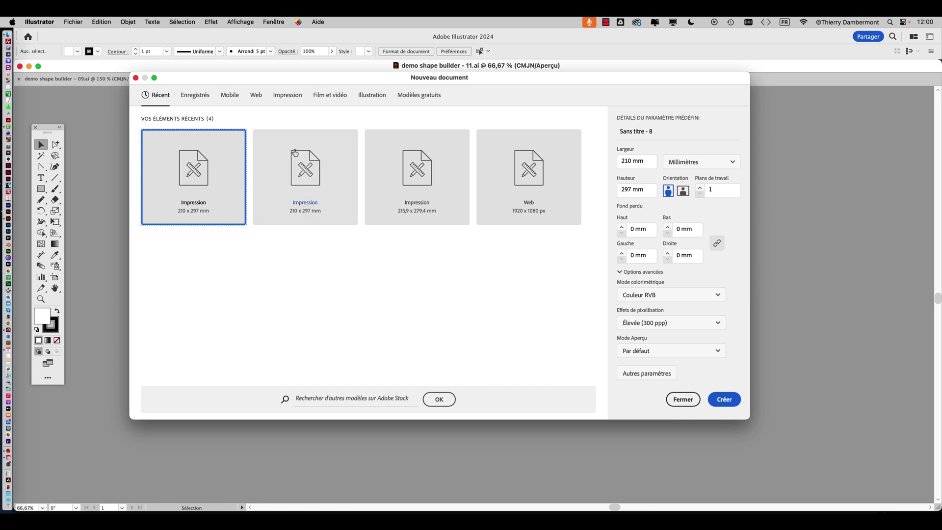
pyautogui.click(724, 400)
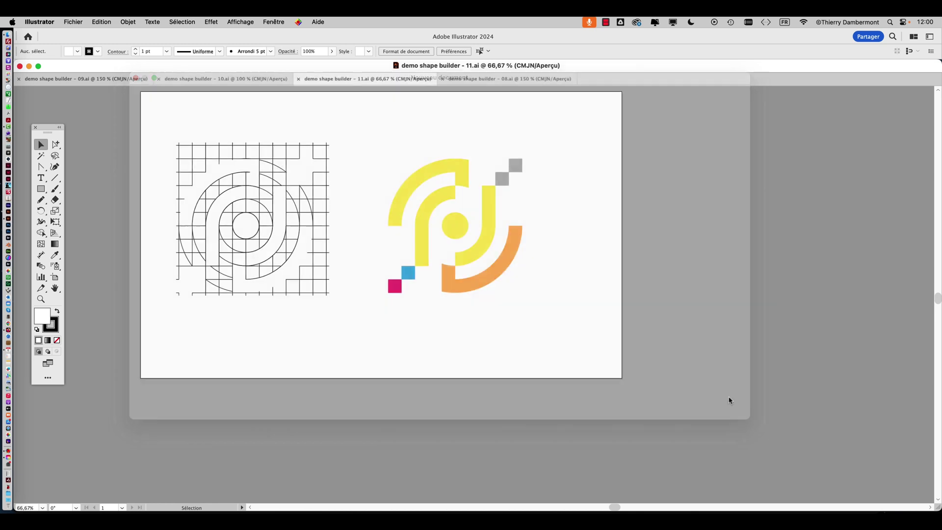
pyautogui.moveTo(421, 235); pyautogui.dragTo(298, 237)
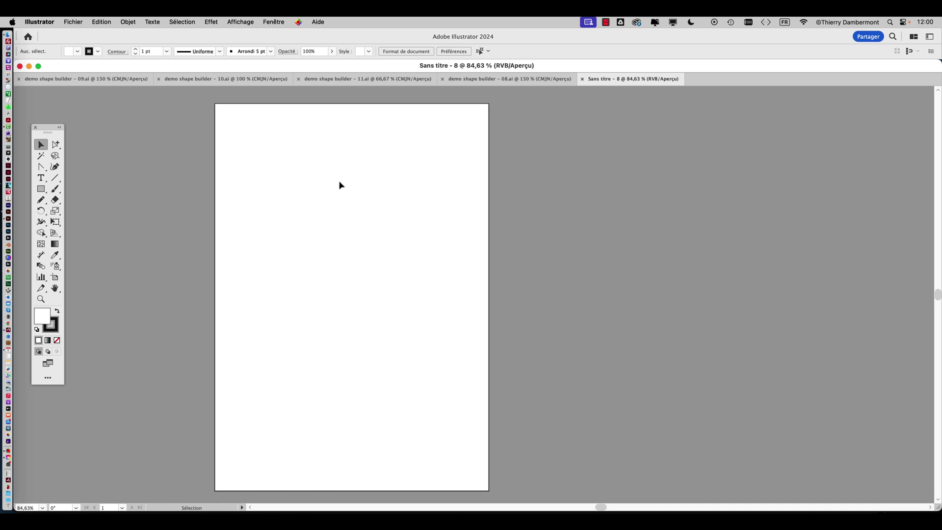
pyautogui.press('super+1')
pyautogui.hscroll(-3, 299, 202)
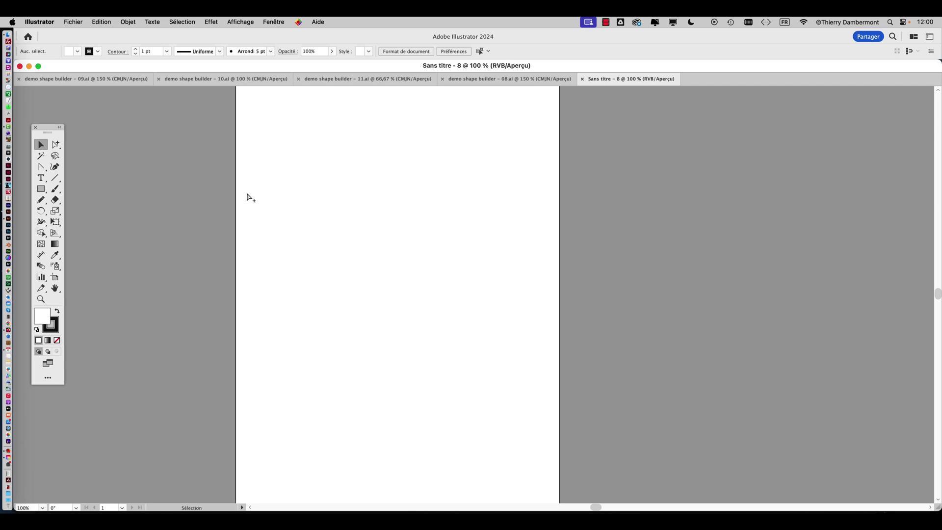
# - Switch to Firefox and browse the image results for "shape builder logo" for logo construction examples
pyautogui.press('super+Tab')
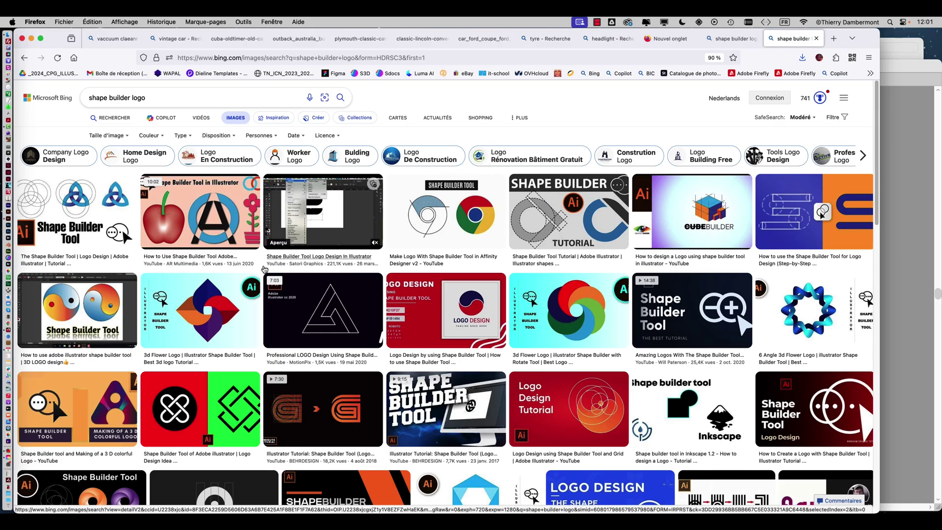
pyautogui.scroll(-1, 261, 280)
pyautogui.scroll(-5, 261, 307)
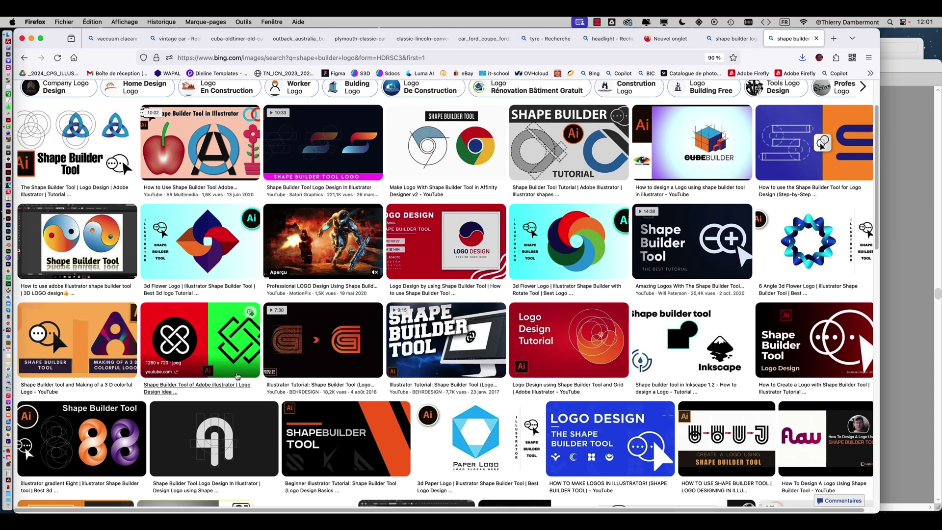
pyautogui.scroll(-1, 293, 396)
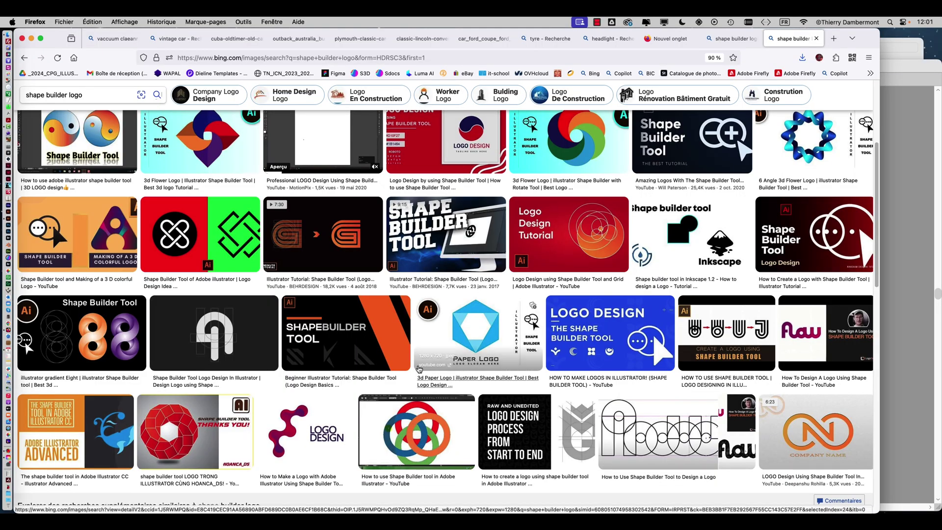
pyautogui.scroll(-1, 415, 367)
pyautogui.scroll(-5, 415, 368)
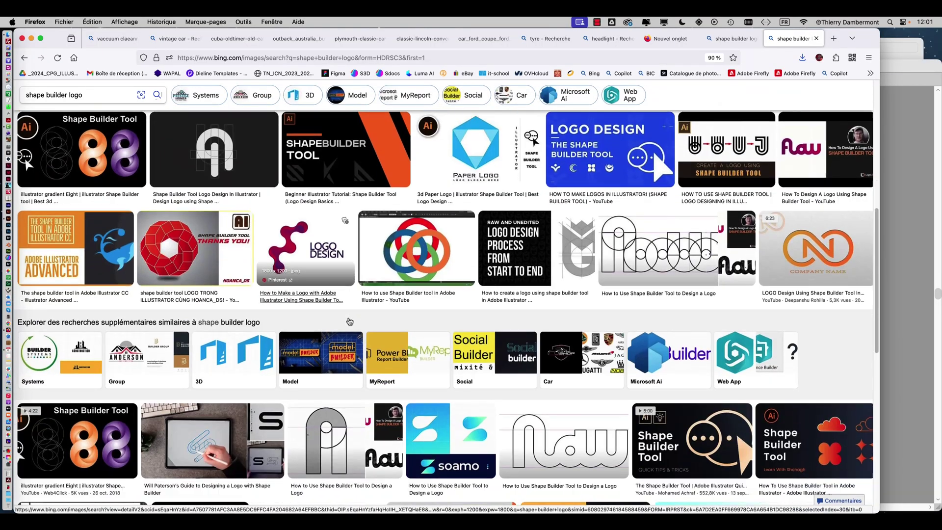
pyautogui.scroll(-1, 285, 326)
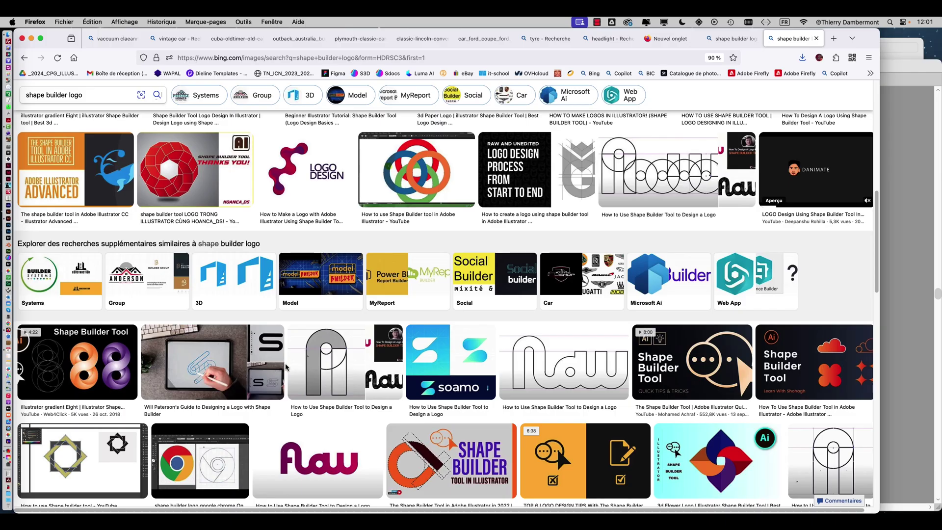
pyautogui.scroll(-2, 286, 367)
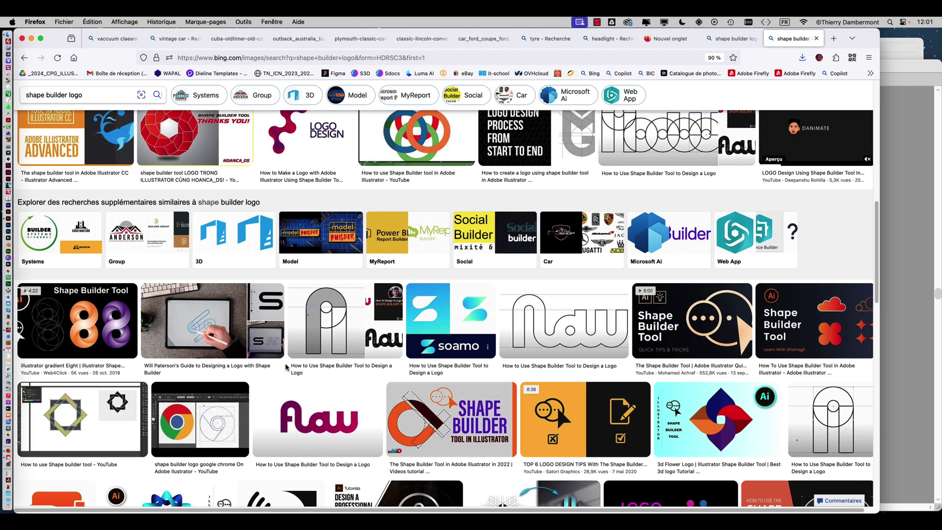
pyautogui.scroll(-3, 250, 399)
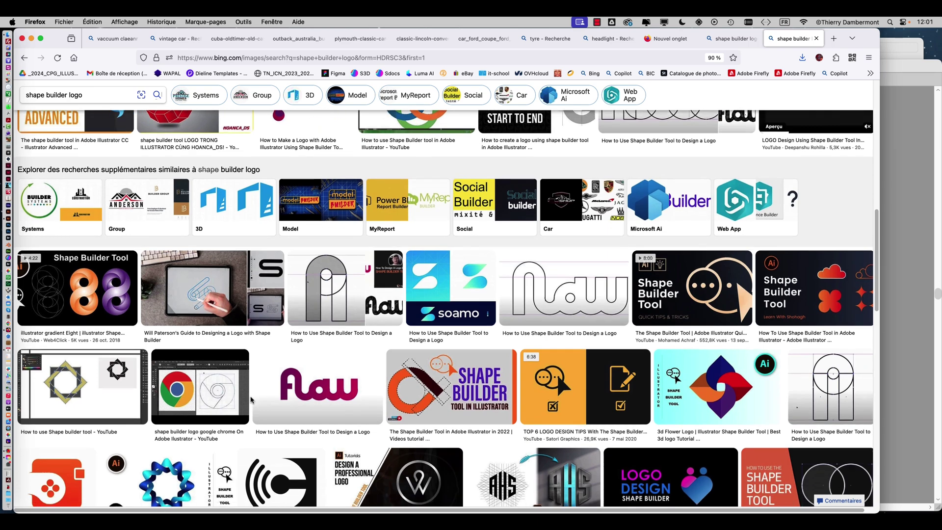
pyautogui.scroll(-1, 252, 399)
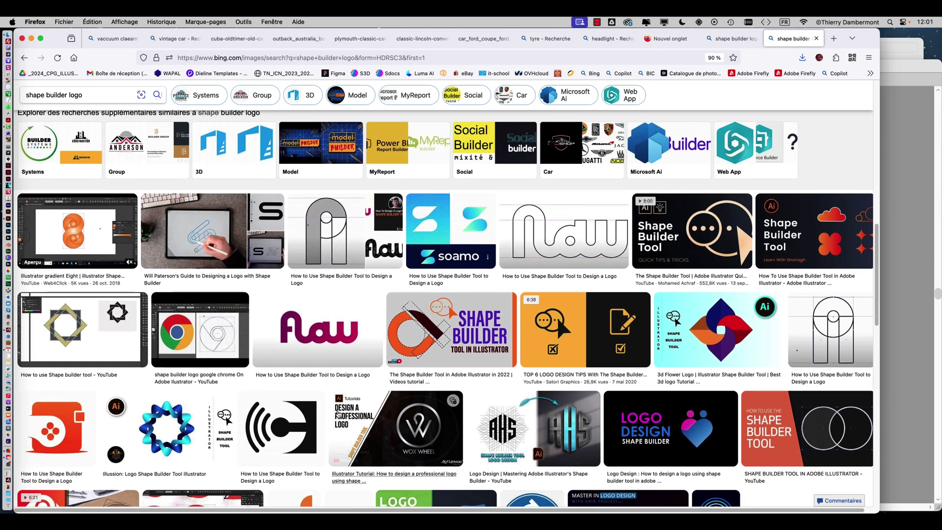
pyautogui.scroll(-3, 315, 442)
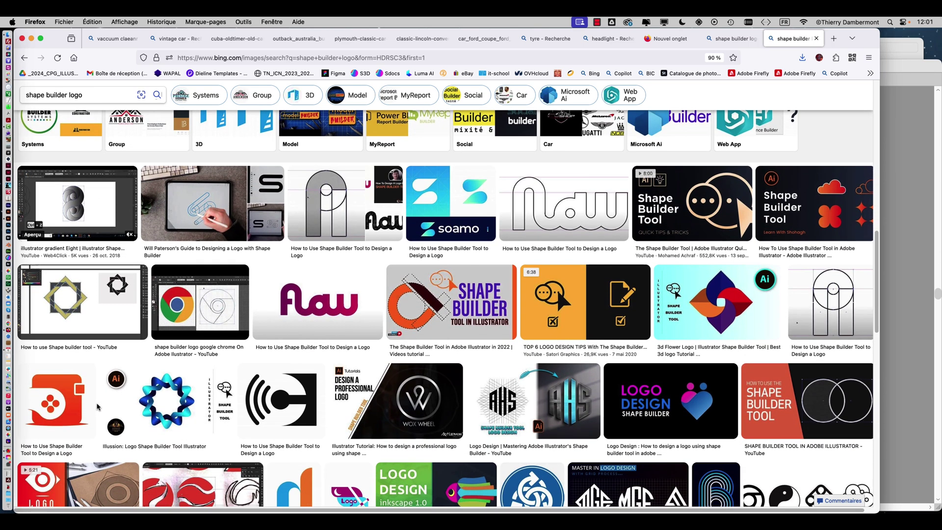
pyautogui.scroll(-1, 315, 442)
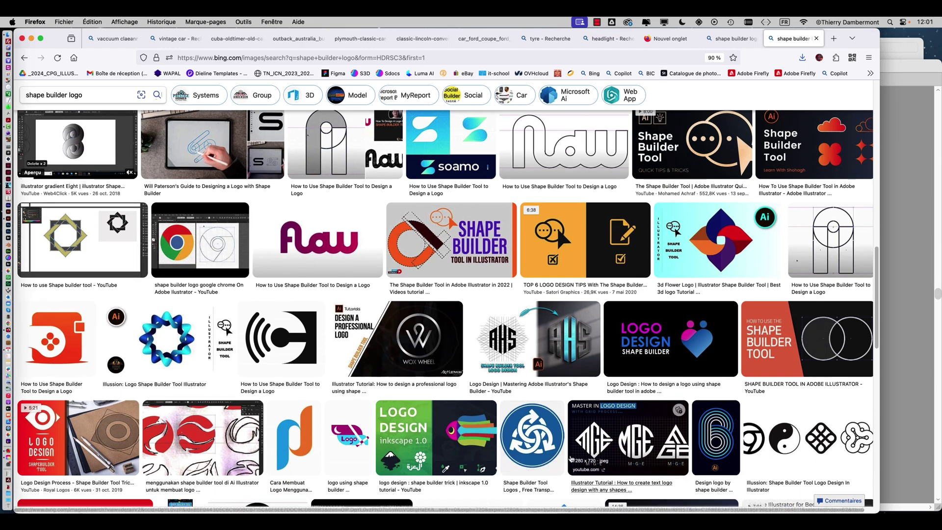
pyautogui.scroll(-3, 566, 456)
pyautogui.scroll(-5, 565, 457)
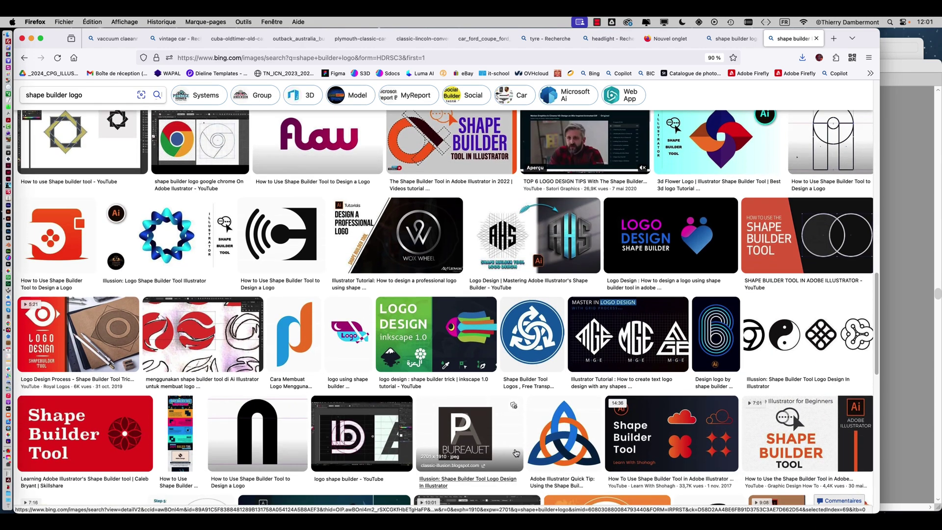
pyautogui.scroll(-5, 522, 457)
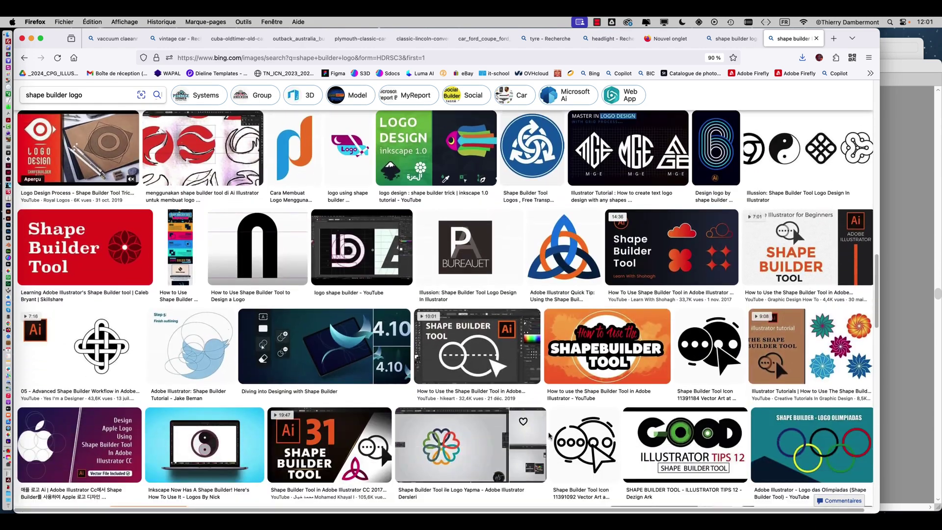
pyautogui.scroll(-3, 549, 438)
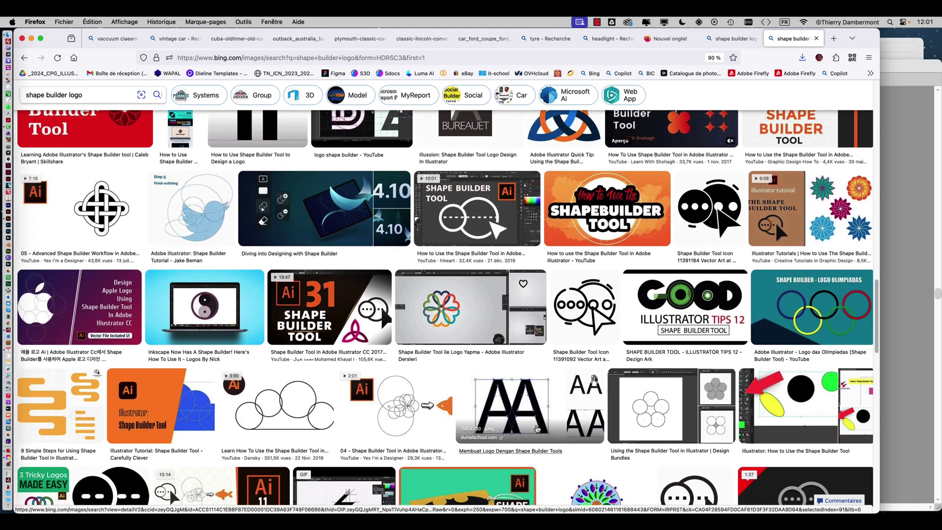
pyautogui.scroll(-6, 345, 361)
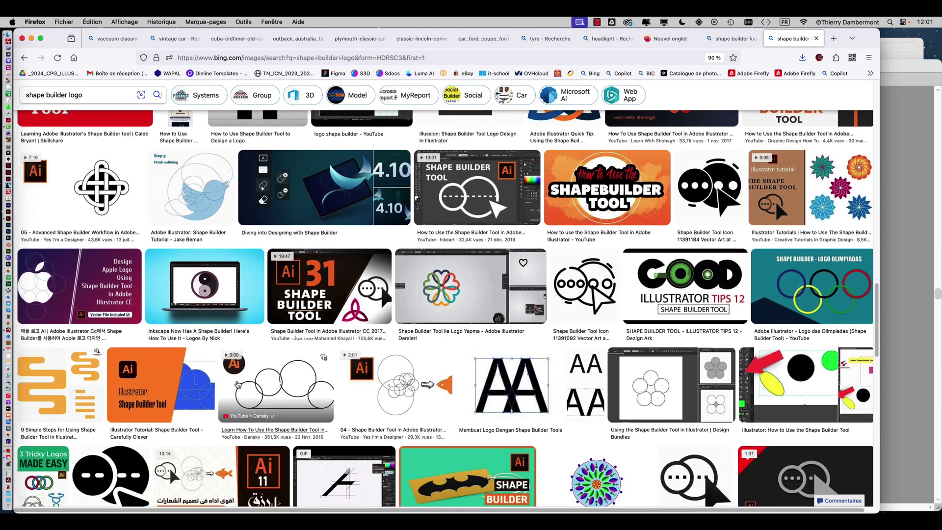
pyautogui.scroll(-6, 238, 389)
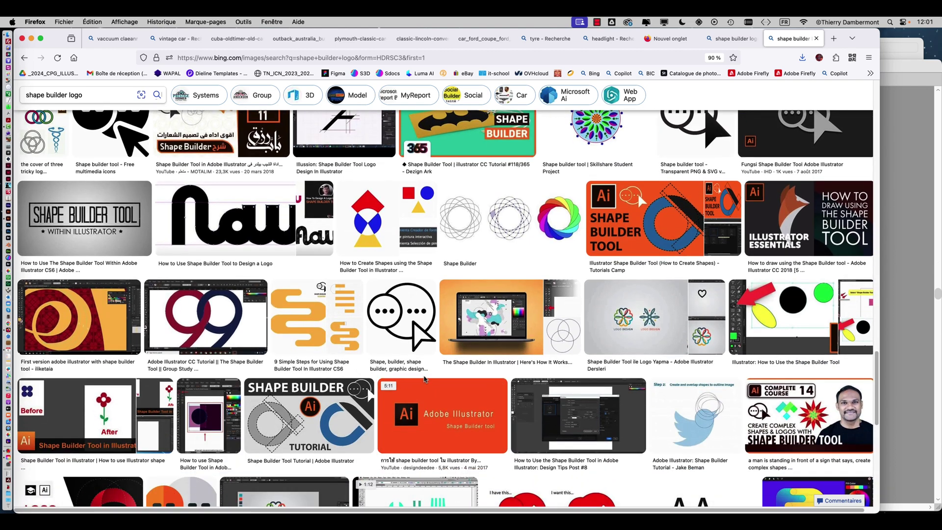
pyautogui.scroll(-2, 510, 395)
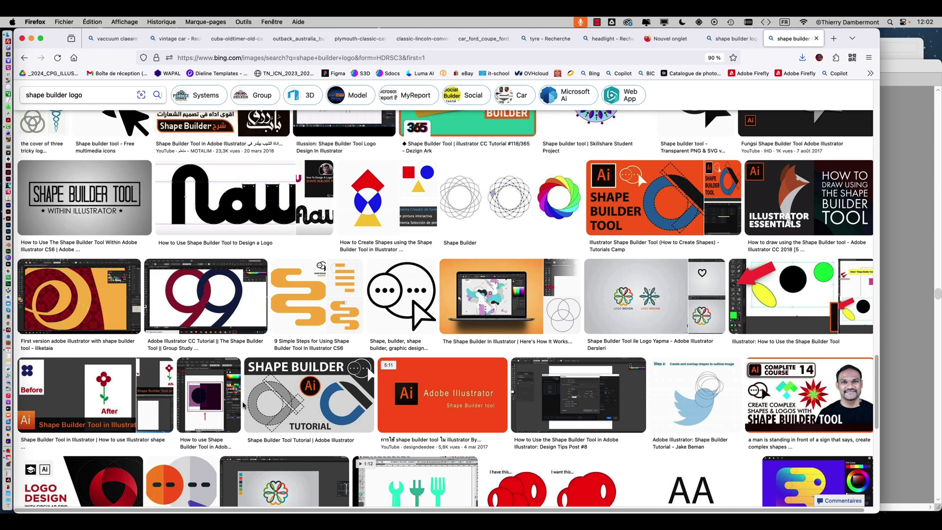
# - Minimize the browser, return to Illustrator and show the blank document in full-screen mode with the menu bar
pyautogui.press('super+m')
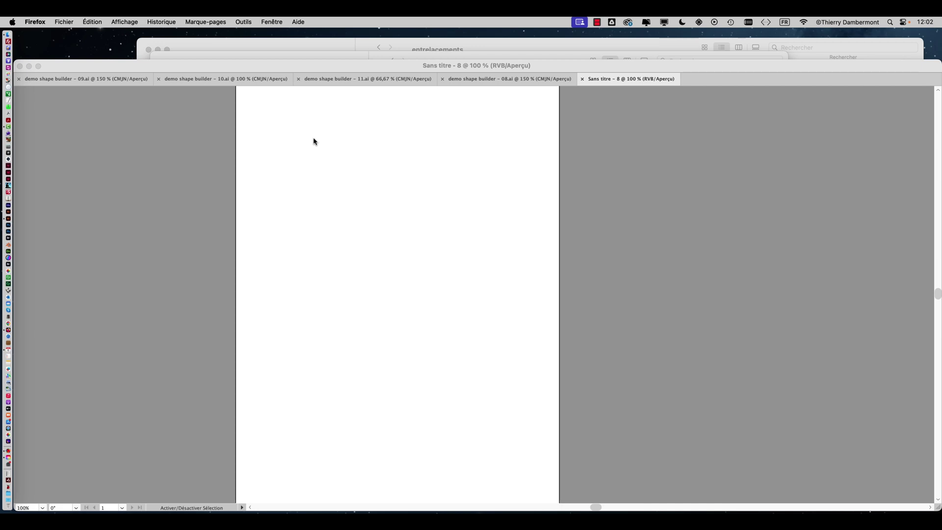
pyautogui.click(142, 68)
pyautogui.press('f')
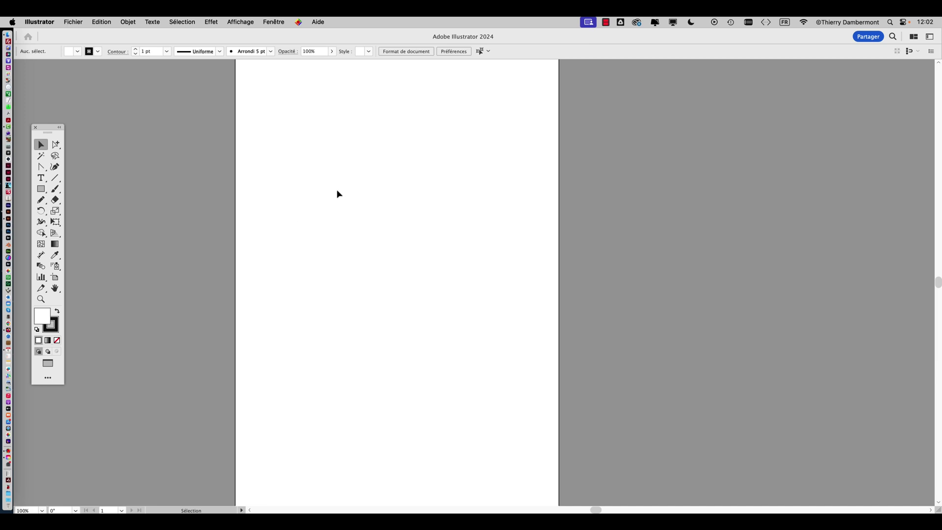
pyautogui.scroll(-1, 337, 193)
pyautogui.hscroll(3, 273, 192)
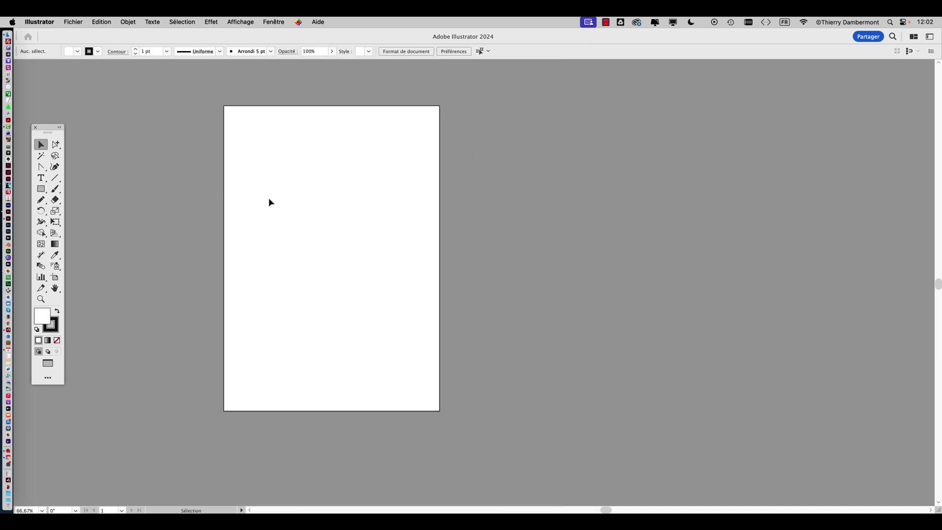
pyautogui.scroll(1, 269, 202)
pyautogui.moveTo(204, 191); pyautogui.dragTo(170, 188)
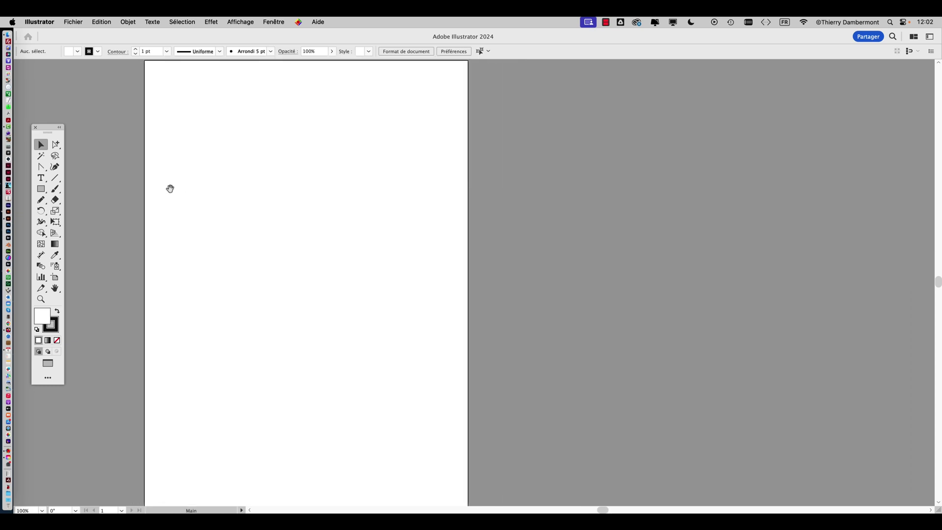
# - Draw a horizontal line about 147 mm long near the page's upper edge with the Line Segment tool
pyautogui.click(56, 179)
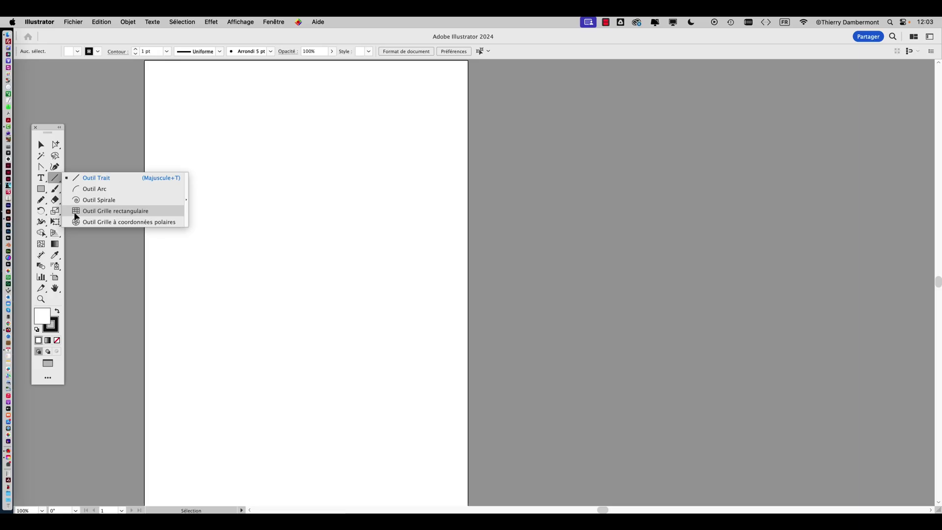
pyautogui.moveTo(180, 108)
pyautogui.mouseDown()
pyautogui.moveTo(233, 161)
pyautogui.moveTo(379, 206)
pyautogui.moveTo(407, 110)
pyautogui.mouseUp()
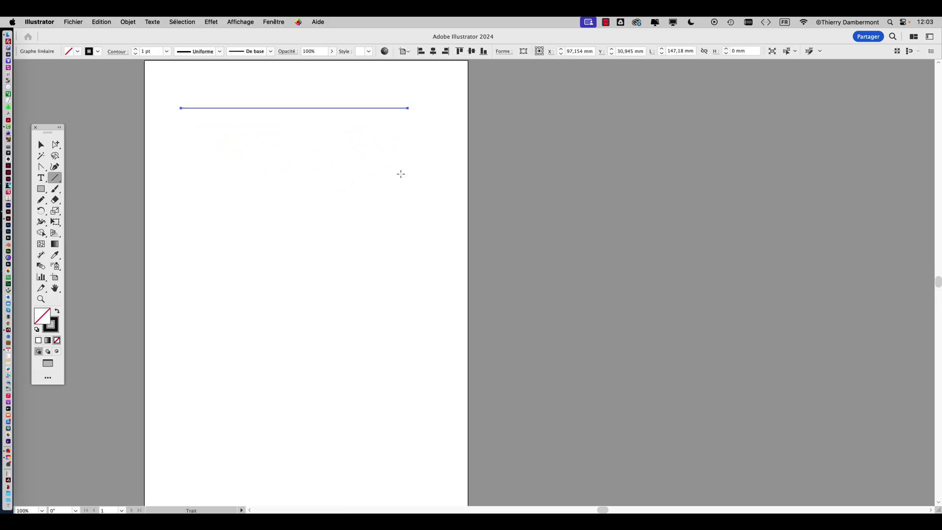
pyautogui.click(408, 279)
pyautogui.click(467, 303)
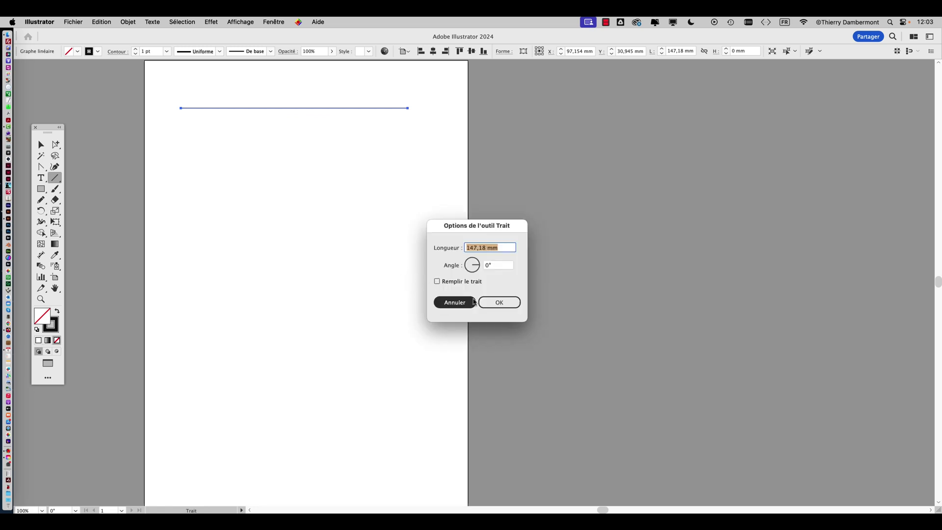
# - Draw a rectangular grid of six columns by six rows, about 165 x 164 mm, below the horizontal line
pyautogui.moveTo(59, 182); pyautogui.dragTo(109, 209)
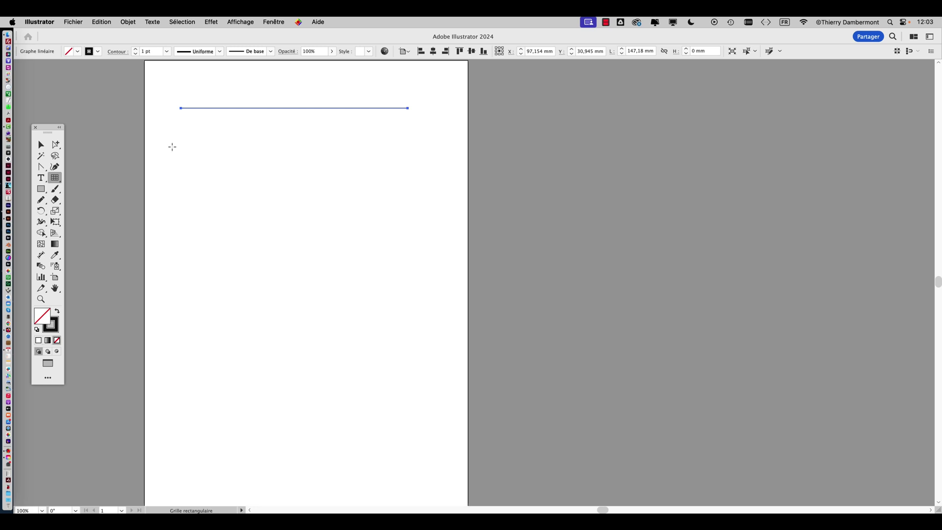
pyautogui.moveTo(172, 146); pyautogui.dragTo(427, 398)
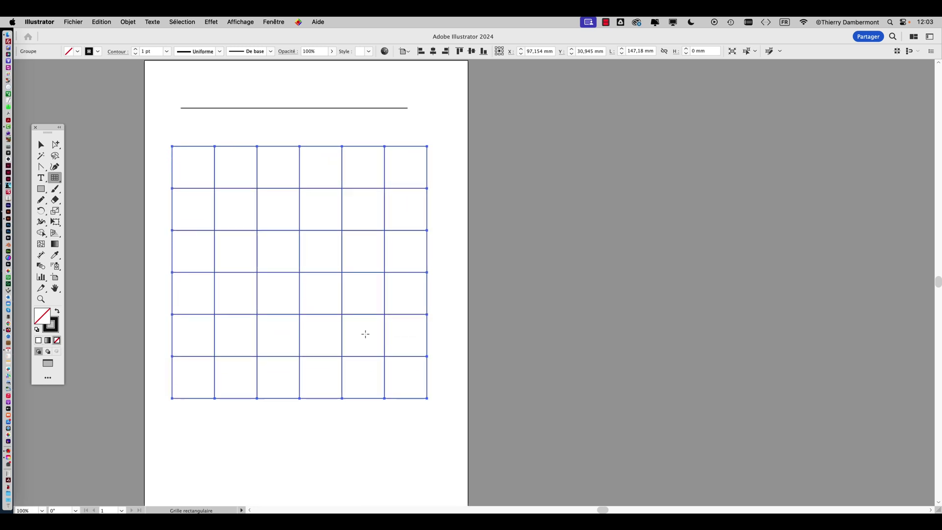
# - Delete the horizontal line above the grid and move the grid up the page by about 17 mm
pyautogui.click(42, 144)
pyautogui.click(196, 108)
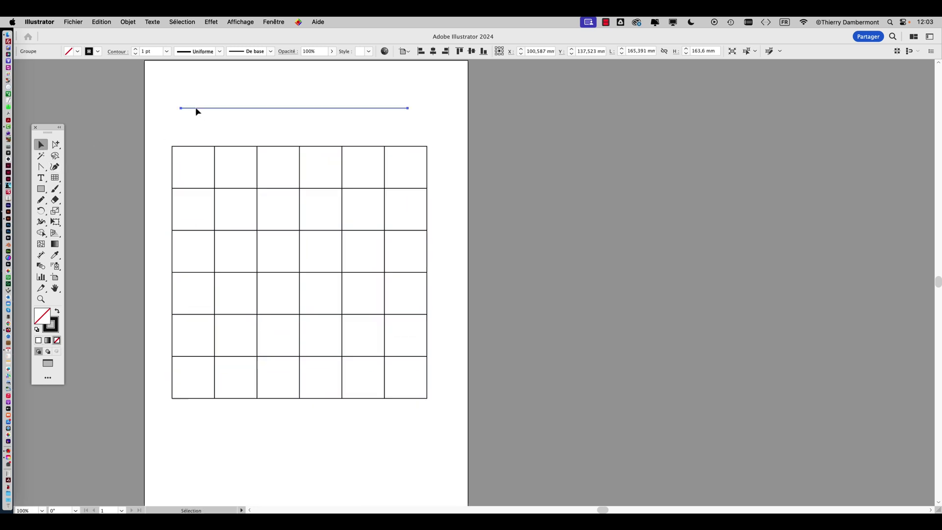
pyautogui.press('Delete')
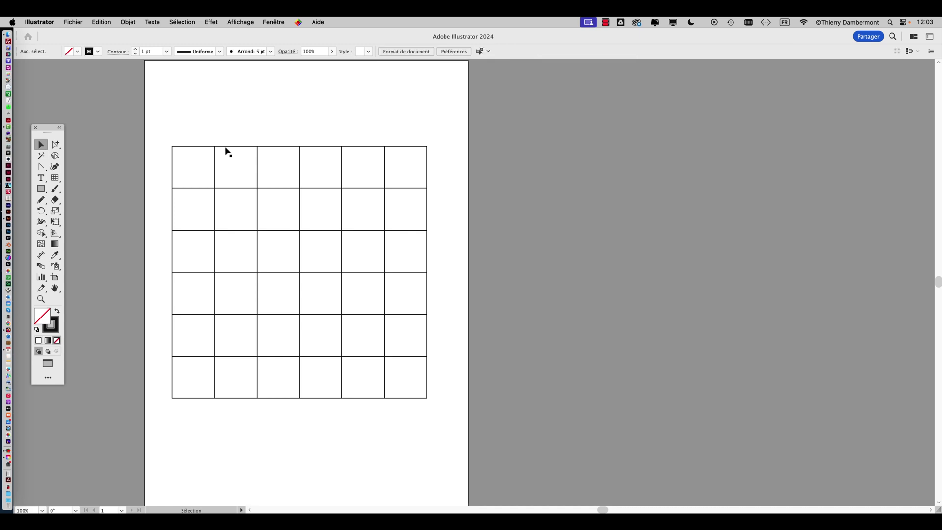
pyautogui.moveTo(225, 147); pyautogui.dragTo(228, 121)
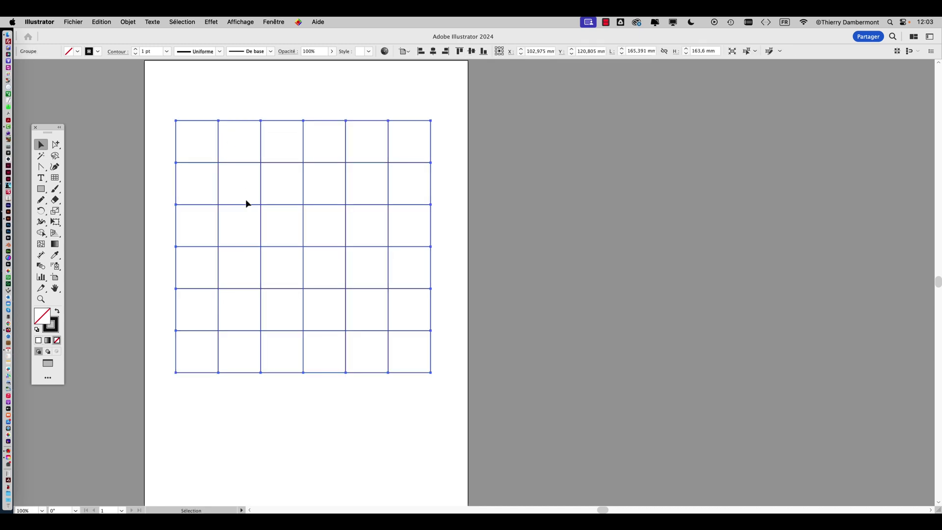
# - Replace the six-by-six grid with a rectangular grid of 12 columns by 12 rows, about 165 x 162 mm
pyautogui.press('super+alt')
pyautogui.press('Delete')
pyautogui.click(57, 180)
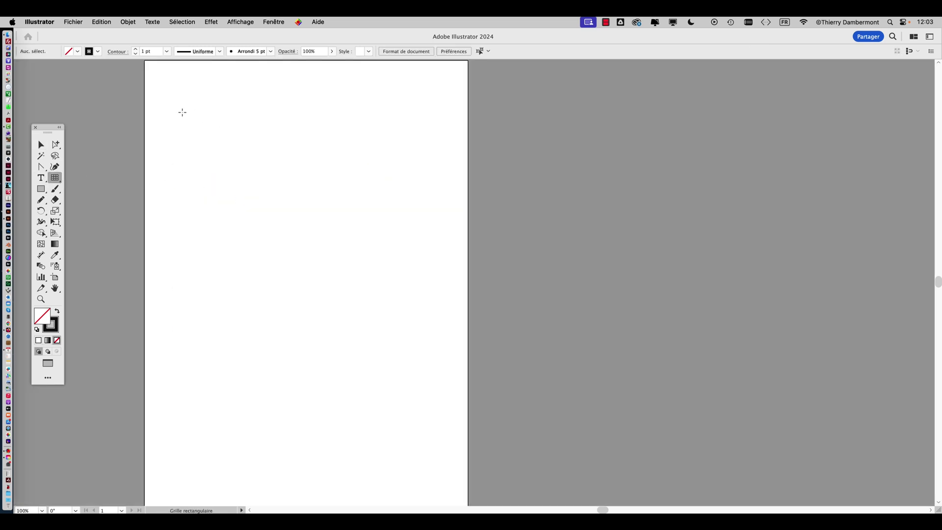
pyautogui.moveTo(176, 112); pyautogui.dragTo(432, 363)
pyautogui.press('Up')
pyautogui.press('Up')
pyautogui.press('Up')
pyautogui.press('Up')
pyautogui.press('Up')
pyautogui.press('Up')
pyautogui.press('Up')
pyautogui.press('Up')
pyautogui.press('Up')
pyautogui.press('Down')
pyautogui.press('Down')
pyautogui.press('Down')
pyautogui.press('Down')
pyautogui.press('Down')
pyautogui.press('Down')
pyautogui.press('Down')
pyautogui.press('Down')
pyautogui.press('Down')
pyautogui.press('Down')
pyautogui.press('Down')
pyautogui.press('Down')
pyautogui.press('Down')
pyautogui.press('Down')
pyautogui.press('Up')
pyautogui.press('Up')
pyautogui.press('Up')
pyautogui.press('Up')
pyautogui.press('Up')
pyautogui.press('Up')
pyautogui.press('Up')
pyautogui.press('Right')
pyautogui.press('Right')
pyautogui.press('Right')
pyautogui.press('Right')
pyautogui.press('Right')
pyautogui.press('Right')
pyautogui.press('Up')
pyautogui.press('Up')
pyautogui.press('Up')
pyautogui.press('Up')
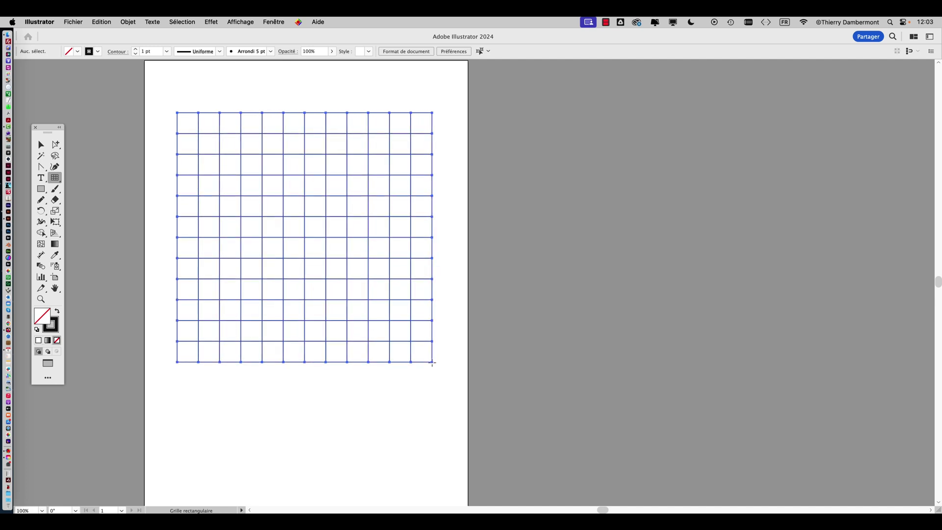
pyautogui.moveTo(432, 363); pyautogui.dragTo(432, 363)
# - Move the 12-by-12 grid slightly up and left, centring it at about X 100 mm, Y 109 mm, and deselect it
pyautogui.press('v')
pyautogui.click(167, 102)
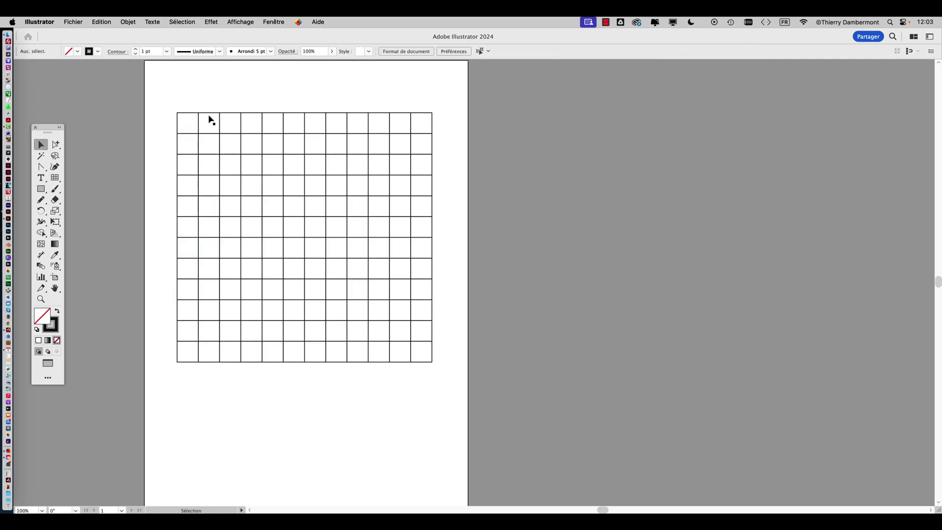
pyautogui.moveTo(209, 116)
pyautogui.mouseDown()
pyautogui.moveTo(195, 113)
pyautogui.moveTo(202, 105)
pyautogui.mouseUp()
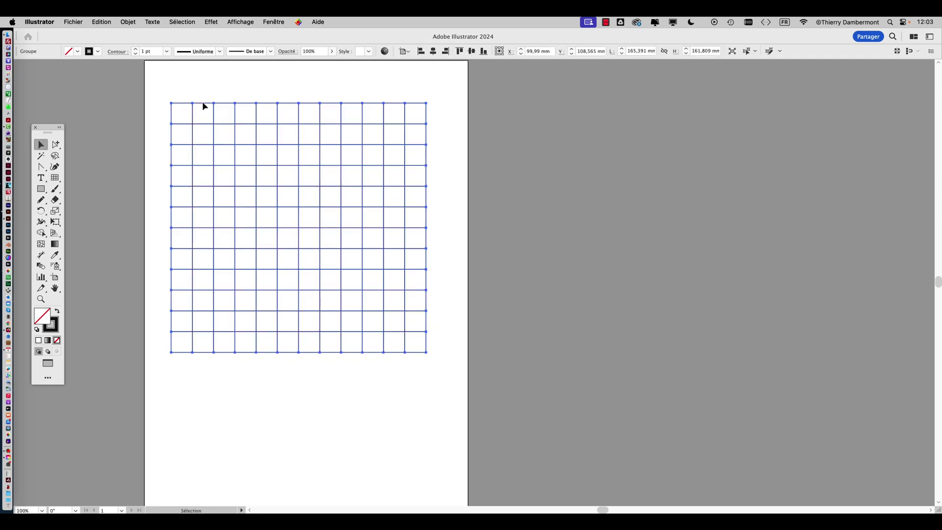
pyautogui.click(59, 179)
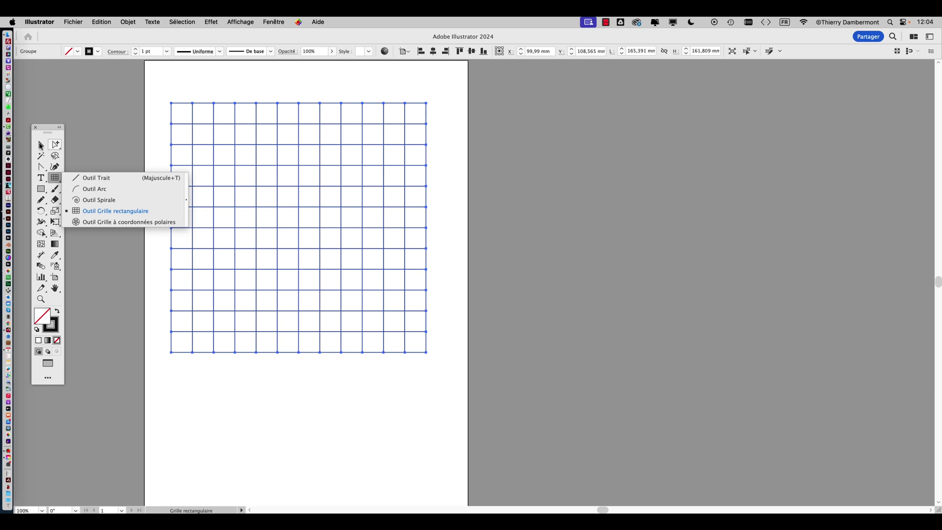
pyautogui.click(41, 144)
pyautogui.click(118, 182)
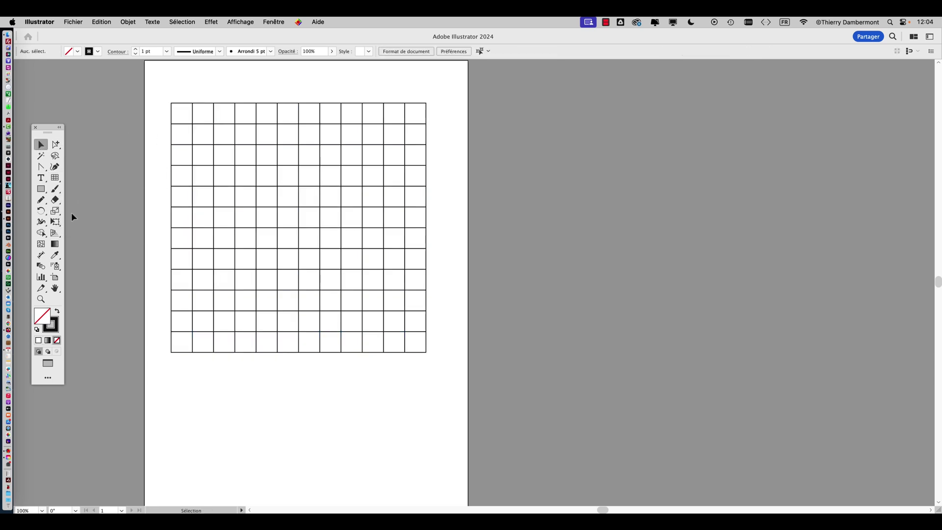
# - Widen the artboard to the right to a width of about 583 mm
pyautogui.scroll(-1, 119, 222)
pyautogui.click(55, 277)
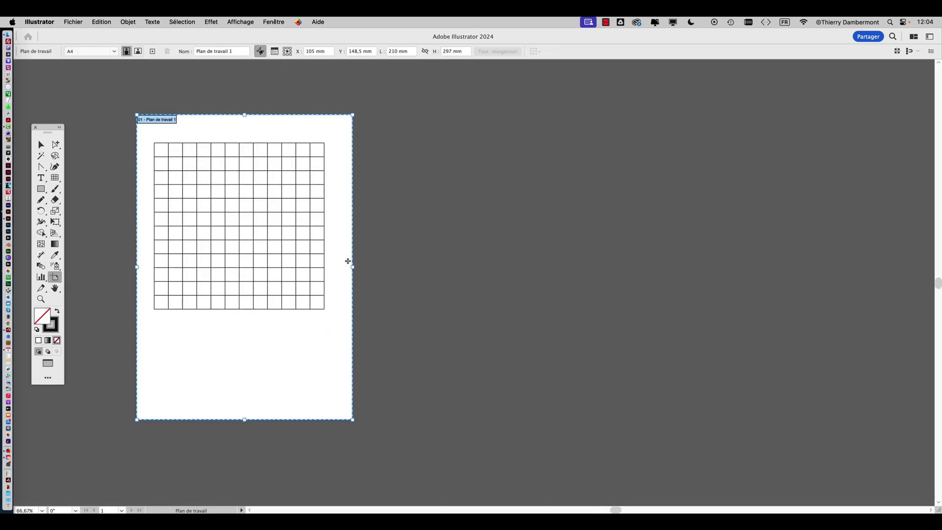
pyautogui.moveTo(353, 268); pyautogui.dragTo(737, 267)
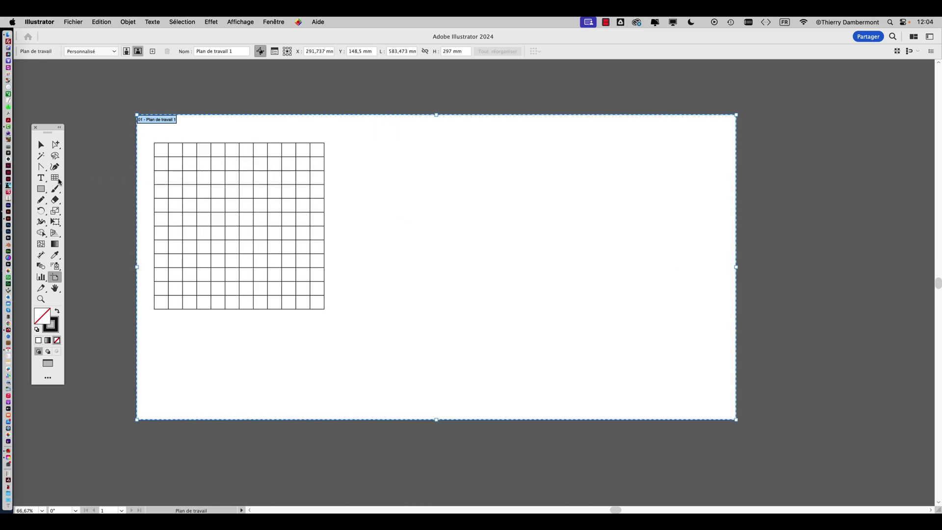
# - Draw a polar grid about 164 mm in diameter with seven concentric circles and 13 radial lines, right of the rectangular grid
pyautogui.moveTo(59, 182); pyautogui.dragTo(91, 222)
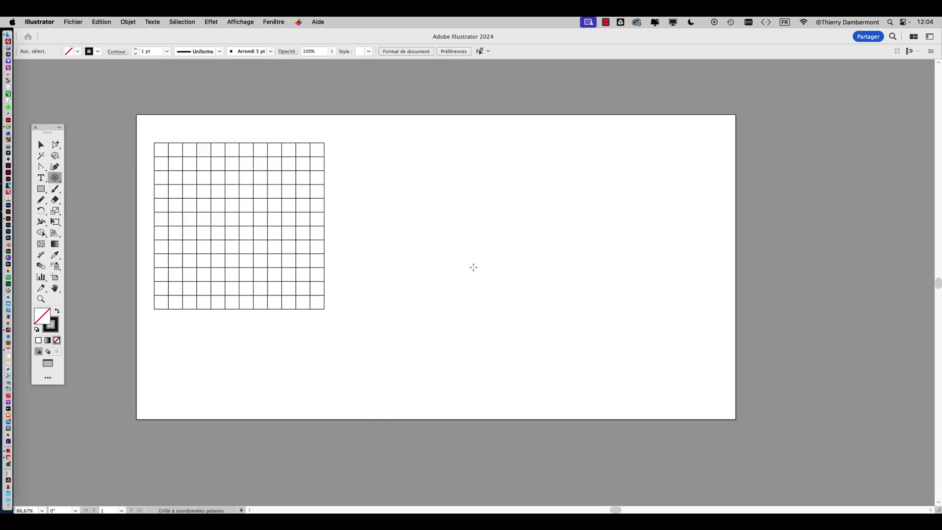
pyautogui.moveTo(484, 231); pyautogui.dragTo(644, 368)
pyautogui.press('Up')
pyautogui.press('Up')
pyautogui.press('Up')
pyautogui.press('Up')
pyautogui.press('Down')
pyautogui.press('Down')
pyautogui.press('Down')
pyautogui.press('Down')
pyautogui.press('Down')
pyautogui.press('Down')
pyautogui.press('Down')
pyautogui.press('Down')
pyautogui.press('Down')
pyautogui.press('Up')
pyautogui.press('Up')
pyautogui.press('Up')
pyautogui.press('Up')
pyautogui.press('Up')
pyautogui.press('Right')
pyautogui.press('Right')
pyautogui.press('Right')
pyautogui.press('Left')
pyautogui.press('Right')
pyautogui.press('Right')
pyautogui.press('Left')
pyautogui.press('Left')
pyautogui.press('Right')
pyautogui.press('Right')
pyautogui.press('Right')
pyautogui.press('Right')
pyautogui.press('Right')
pyautogui.press('Right')
pyautogui.press('Up')
# - Move the polar grid up and left beside the rectangular grid, centred at about X 334 mm, Y 114 mm, and deselect it
pyautogui.click(40, 144)
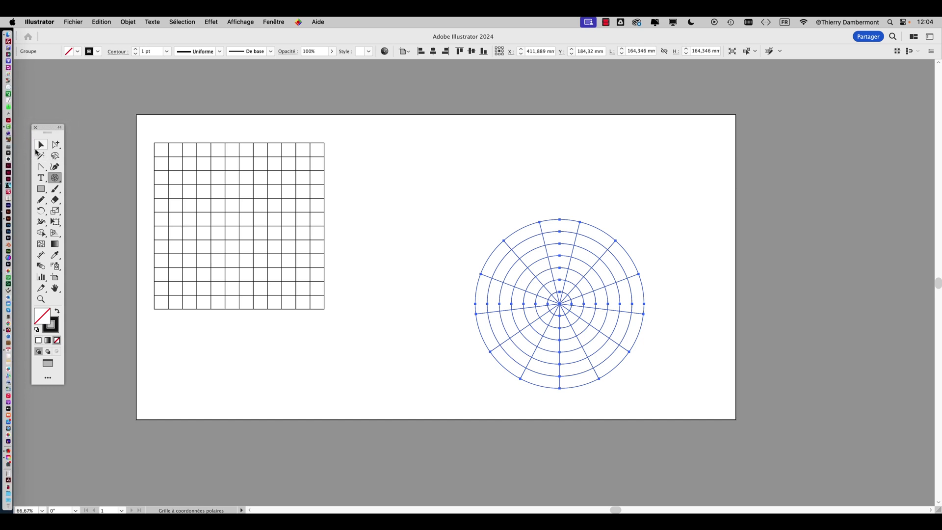
pyautogui.moveTo(557, 305); pyautogui.dragTo(478, 232)
pyautogui.click(481, 228)
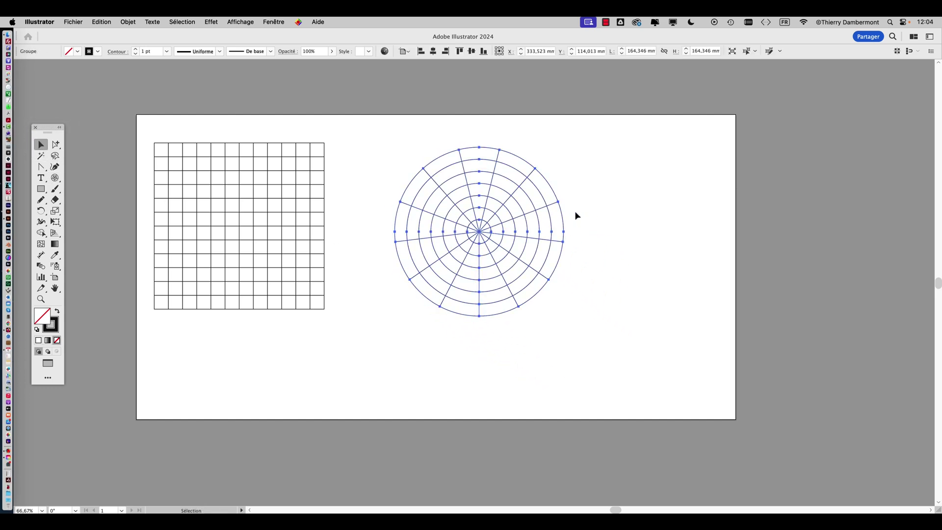
pyautogui.click(618, 205)
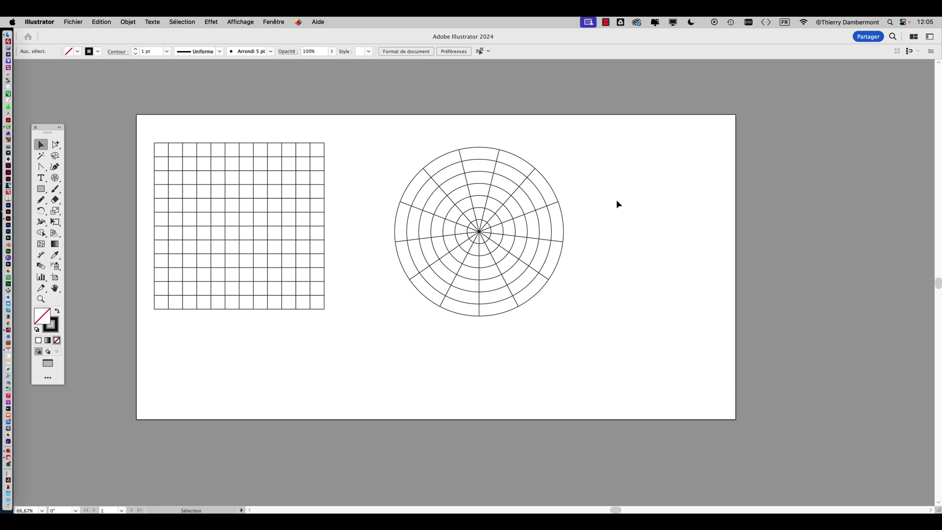
# - Save the document as Sans titre - 8.ai in the "shape builder (concepteur de formes)" folder within "ATE2 (CRC1) 2023-2024 cours 11"
pyautogui.click(78, 21)
pyautogui.click(115, 122)
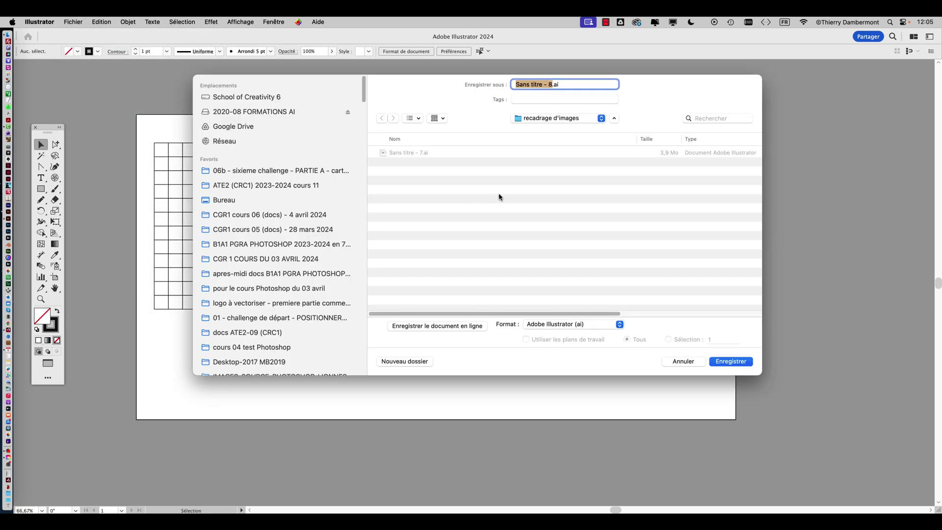
pyautogui.click(548, 125)
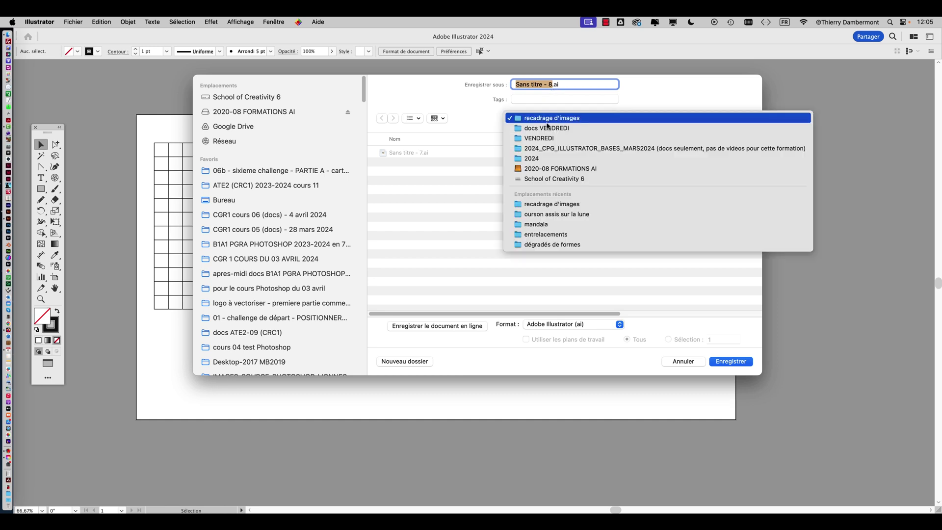
pyautogui.click(548, 127)
pyautogui.click(446, 164)
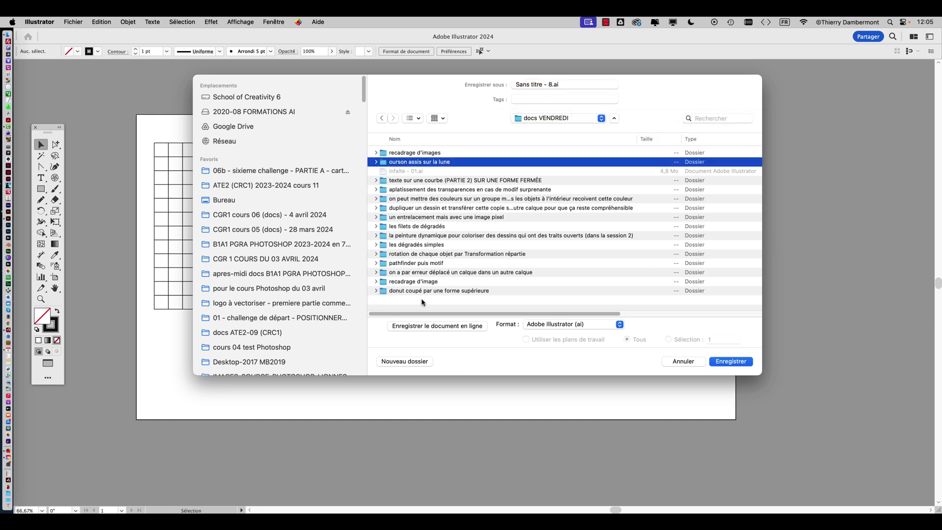
pyautogui.click(265, 185)
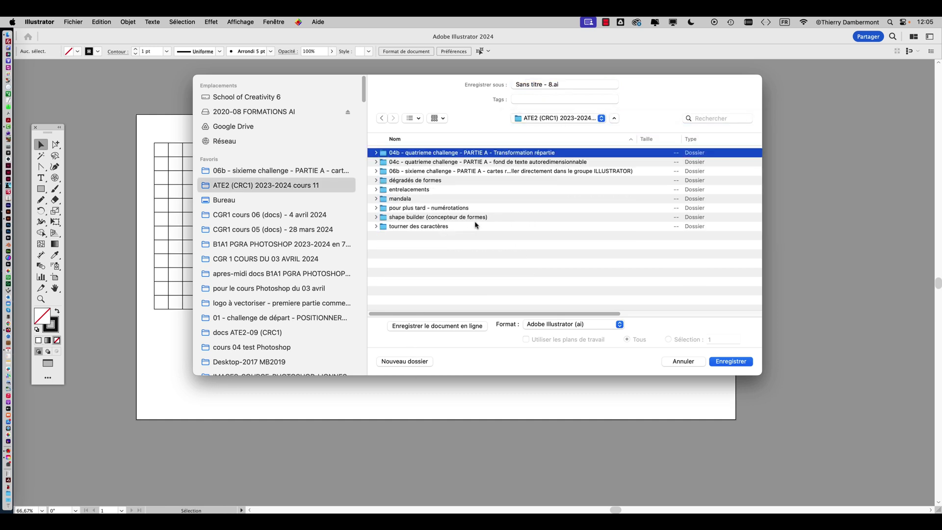
pyautogui.click(478, 221)
pyautogui.doubleClick(501, 219)
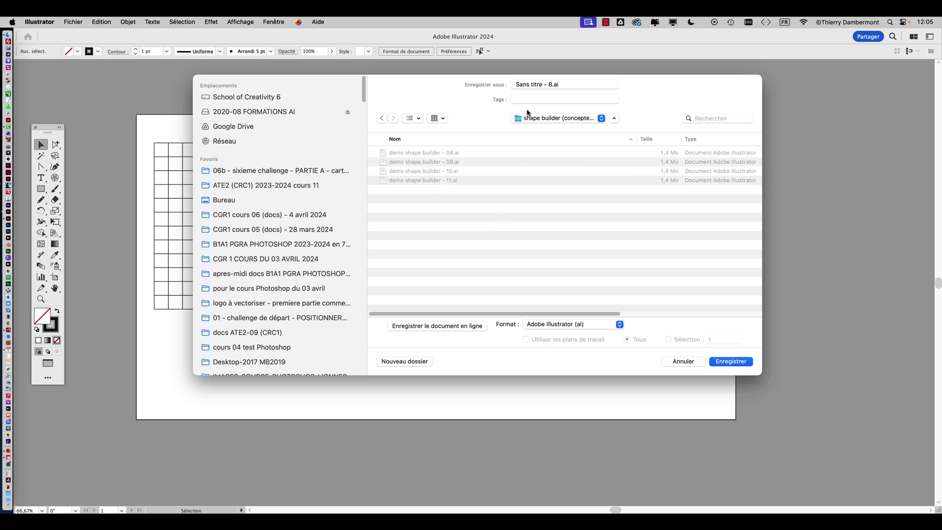
pyautogui.click(739, 361)
pyautogui.click(804, 395)
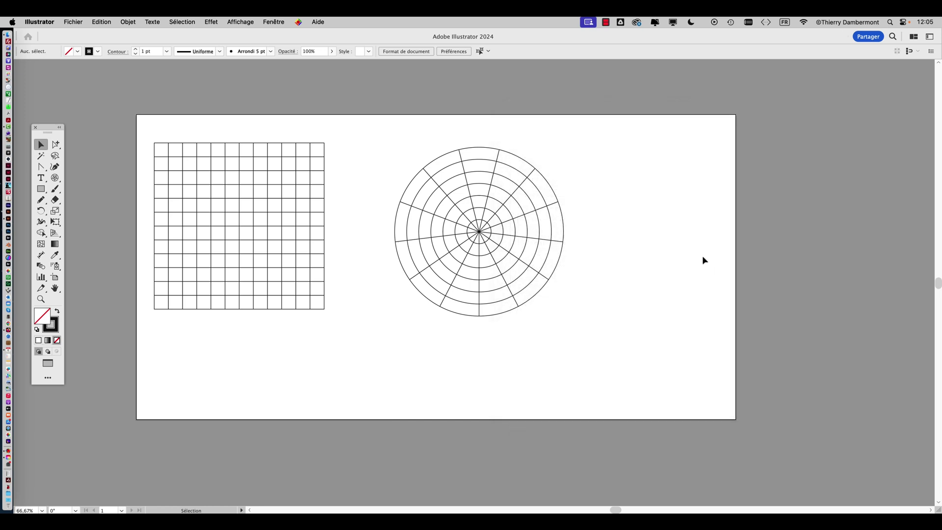
# - Extend the artboard downwards to a height of about 464 mm
pyautogui.press('super+minus')
pyautogui.click(55, 277)
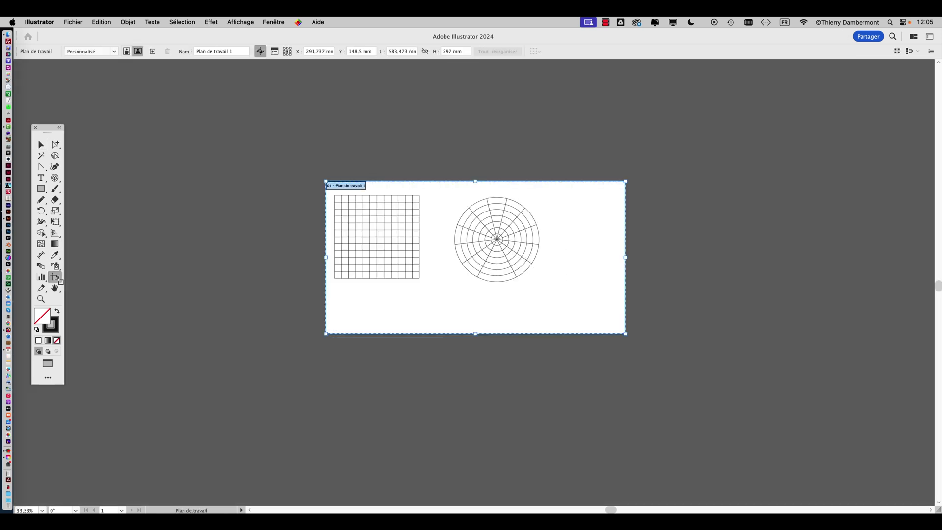
pyautogui.moveTo(475, 334); pyautogui.dragTo(476, 418)
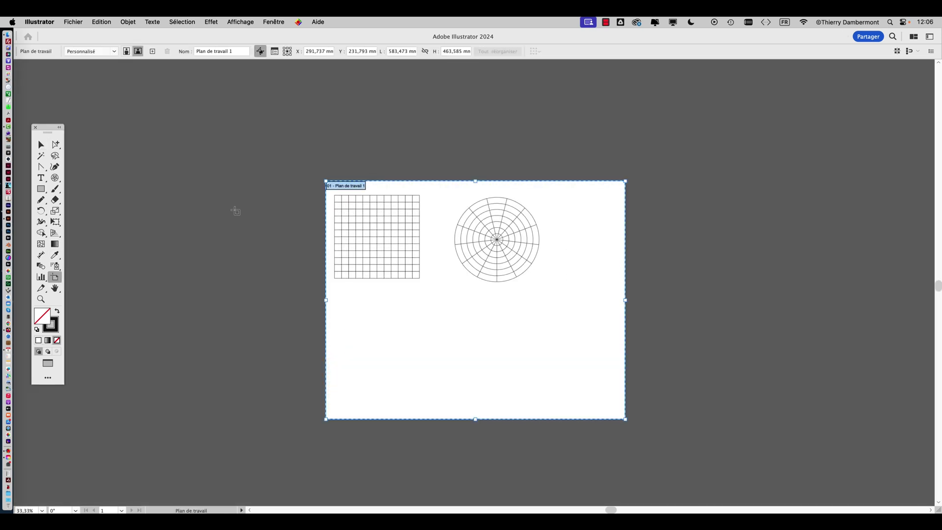
pyautogui.click(41, 144)
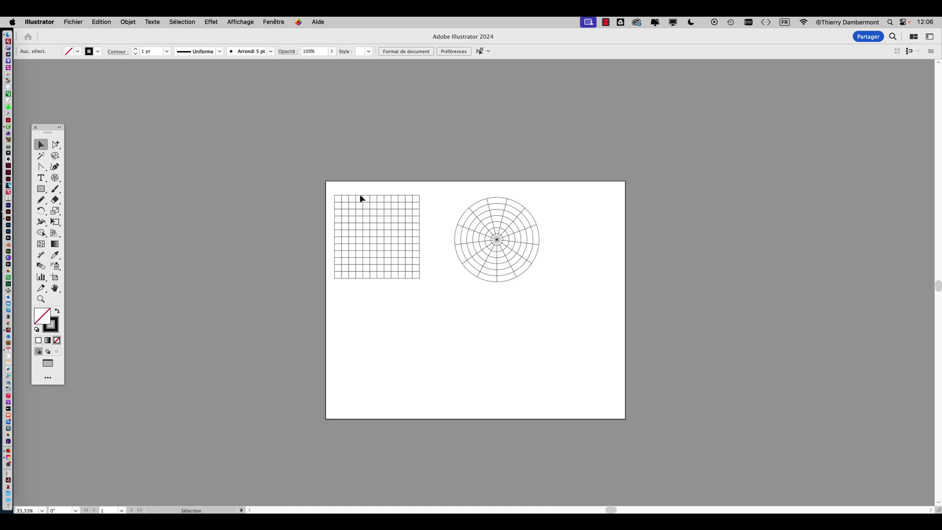
# - Move both grids together about 73 mm right and 55 mm down the page
pyautogui.moveTo(351, 178); pyautogui.dragTo(459, 236)
pyautogui.moveTo(538, 284); pyautogui.dragTo(423, 229)
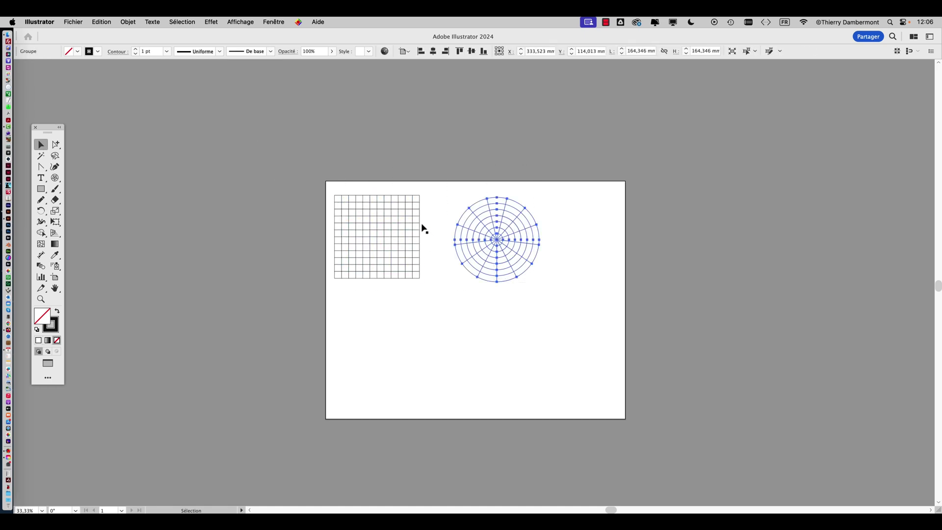
pyautogui.moveTo(337, 160); pyautogui.dragTo(458, 273)
pyautogui.click(431, 229)
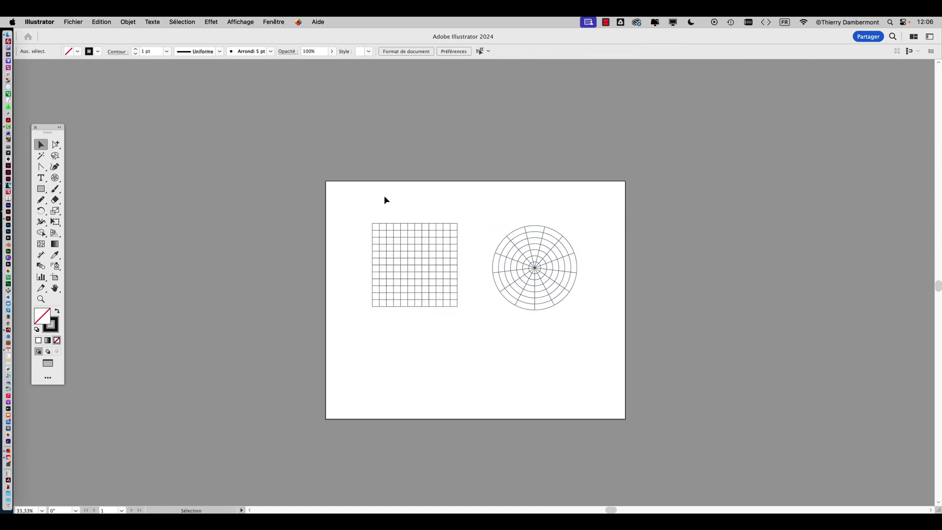
# - Duplicate the rectangular and polar grids about 197 mm straight below the originals, and deselect the copies
pyautogui.moveTo(385, 200); pyautogui.dragTo(533, 335)
pyautogui.scroll(2, 447, 351)
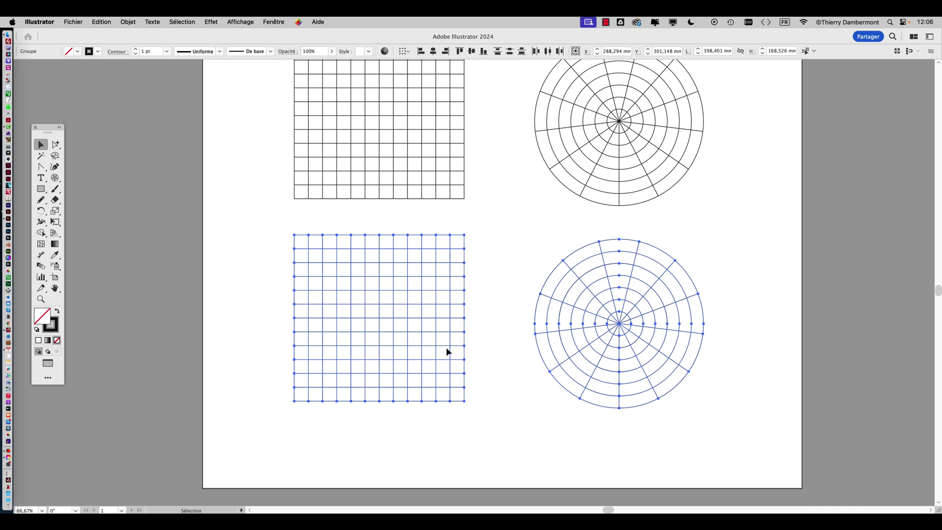
pyautogui.click(258, 317)
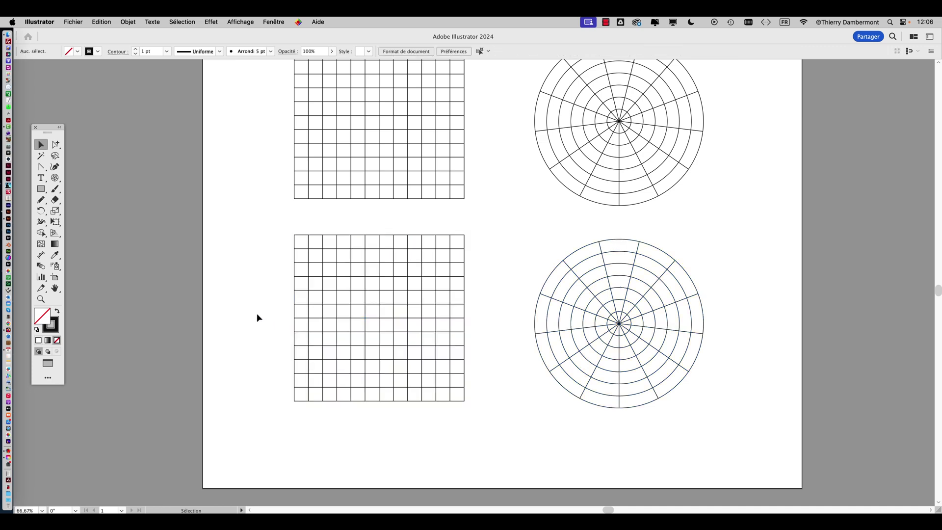
# - Select the Shape Builder tool and look at the tools grouped with it
pyautogui.click(42, 234)
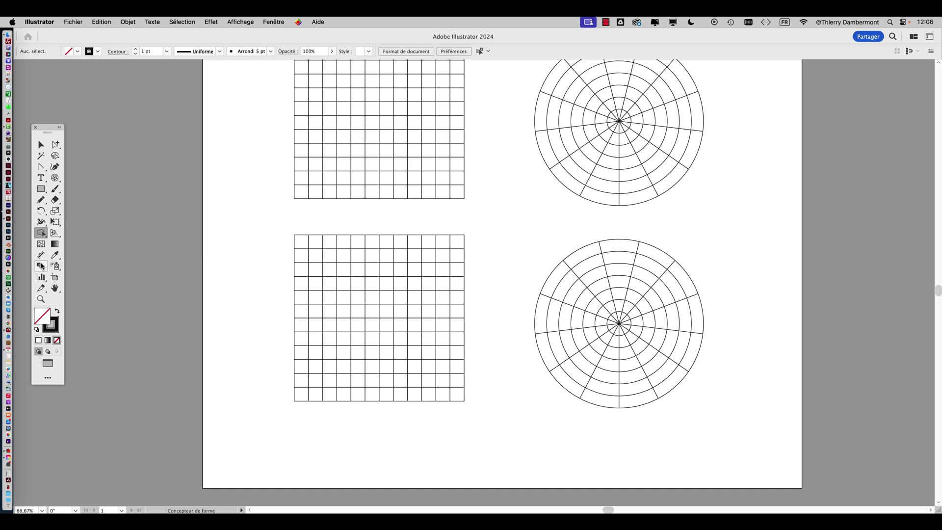
pyautogui.click(41, 234)
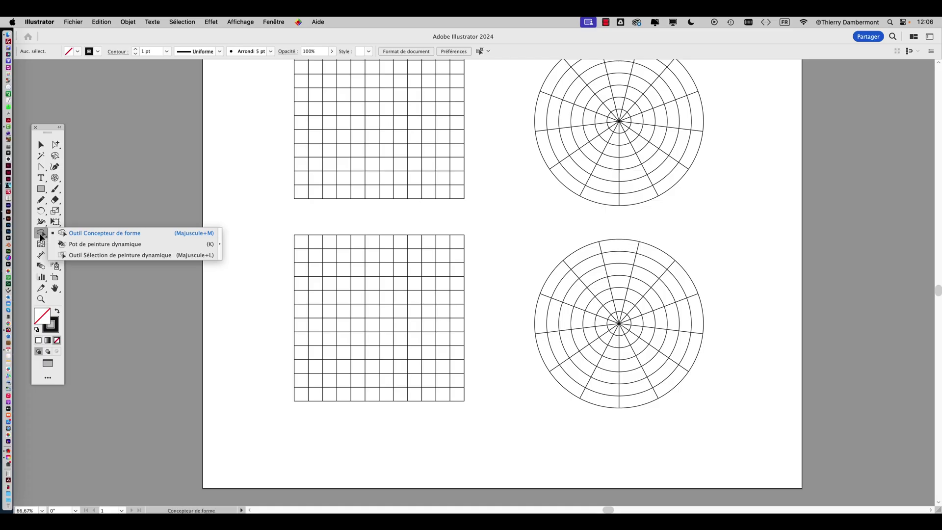
# - Draw a triangle with an ellipse below it in the page's left margin beside the grids, using the Shaper tool
pyautogui.press('n')
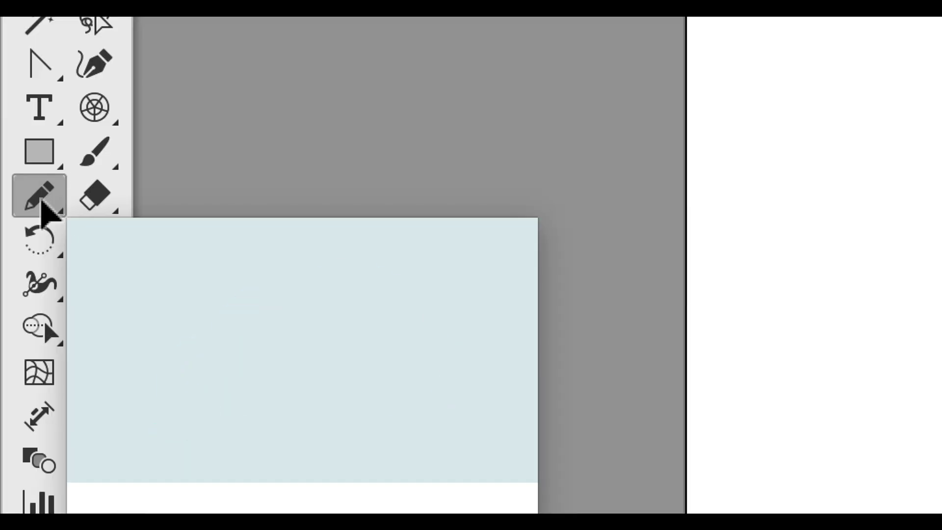
pyautogui.click(42, 203)
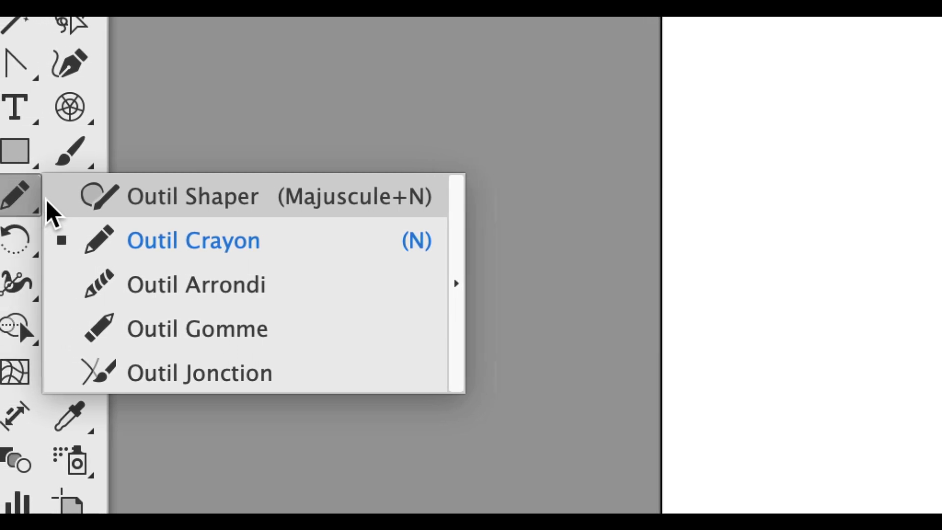
pyautogui.click(58, 211)
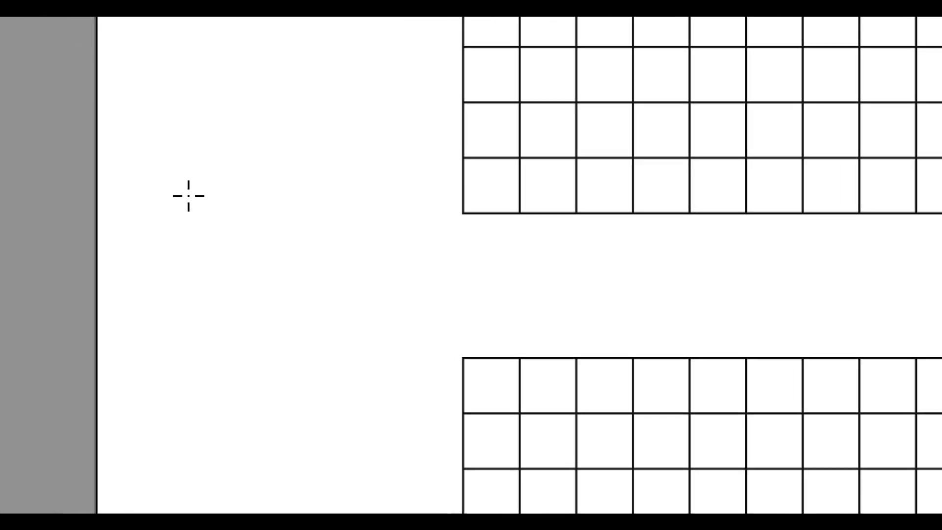
pyautogui.moveTo(613, 172)
pyautogui.mouseDown()
pyautogui.moveTo(686, 49)
pyautogui.moveTo(783, 208)
pyautogui.mouseUp()
pyautogui.moveTo(219, 202); pyautogui.dragTo(219, 202)
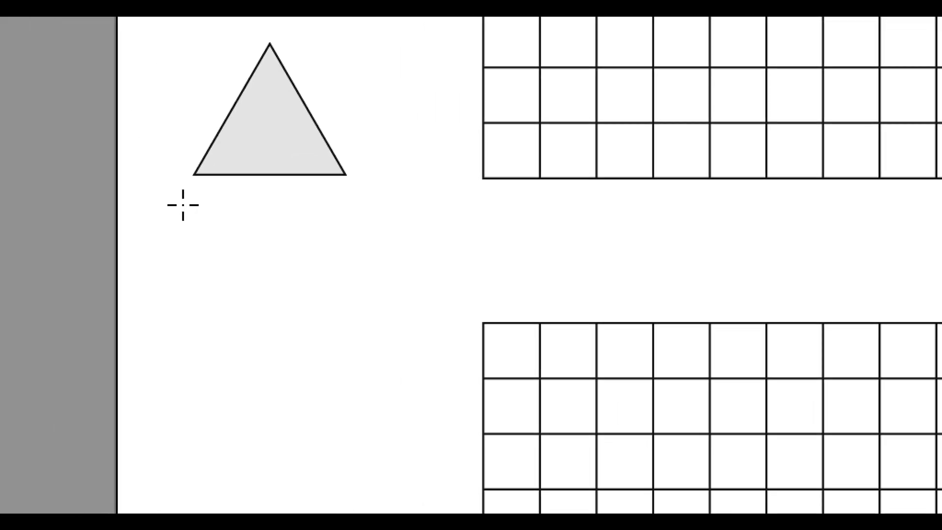
pyautogui.moveTo(291, 220); pyautogui.dragTo(187, 290)
pyautogui.moveTo(184, 222)
pyautogui.mouseDown()
pyautogui.moveTo(303, 241)
pyautogui.moveTo(318, 169)
pyautogui.mouseUp()
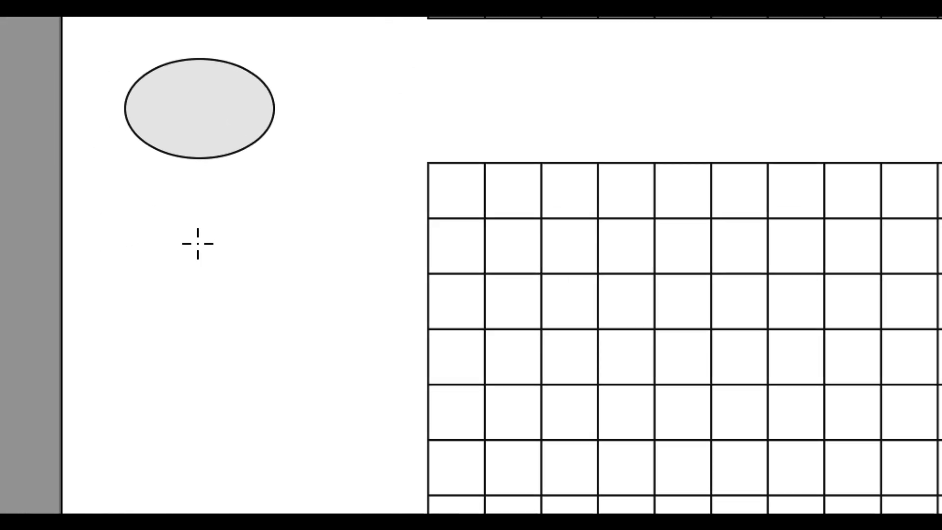
# - Draw a circle and a square below the ellipse with the Shaper tool
pyautogui.moveTo(157, 326)
pyautogui.mouseDown()
pyautogui.moveTo(96, 351)
pyautogui.moveTo(106, 438)
pyautogui.mouseUp()
pyautogui.moveTo(188, 256)
pyautogui.mouseDown()
pyautogui.moveTo(256, 274)
pyautogui.moveTo(320, 230)
pyautogui.moveTo(314, 160)
pyautogui.moveTo(276, 139)
pyautogui.mouseUp()
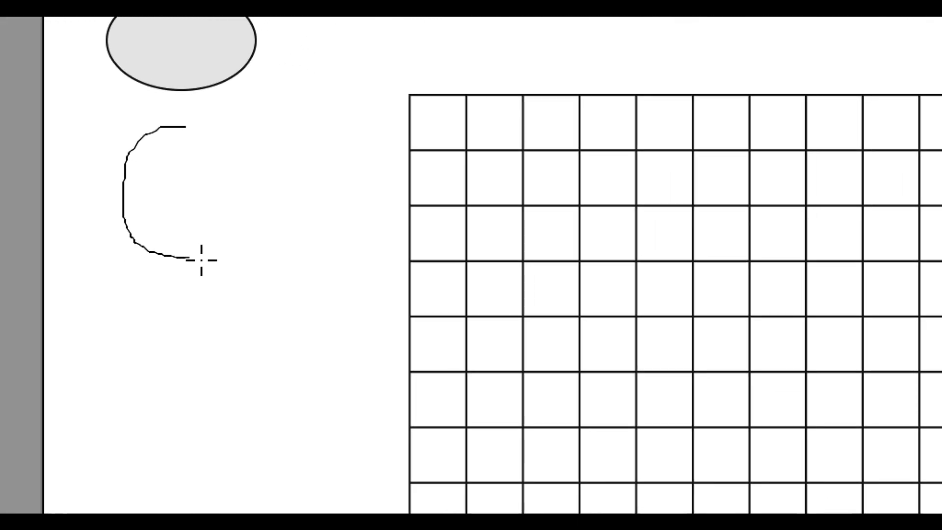
pyautogui.moveTo(205, 232); pyautogui.dragTo(204, 231)
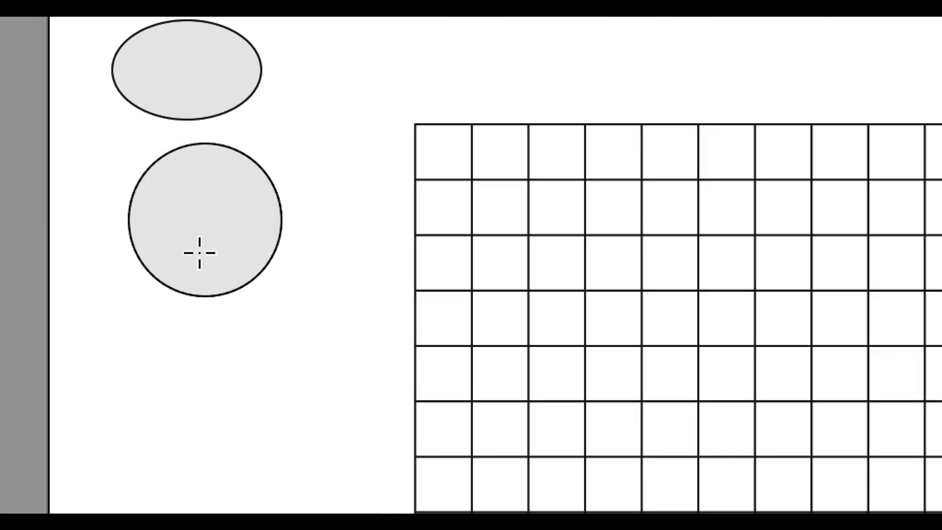
pyautogui.moveTo(188, 272)
pyautogui.mouseDown()
pyautogui.moveTo(192, 307)
pyautogui.moveTo(229, 304)
pyautogui.moveTo(227, 275)
pyautogui.moveTo(195, 275)
pyautogui.mouseUp()
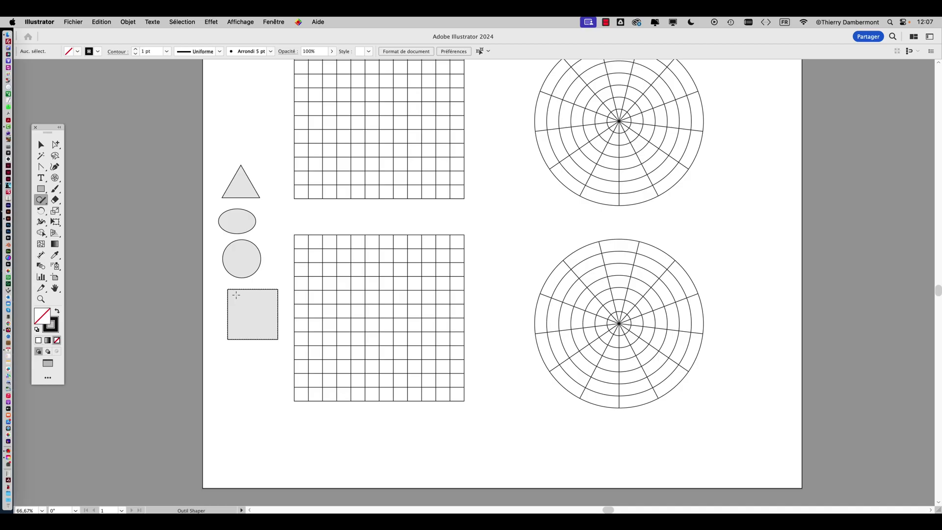
# - Move the four Shaper shapes together onto the pasteboard beside the page and deselect them
pyautogui.click(41, 201)
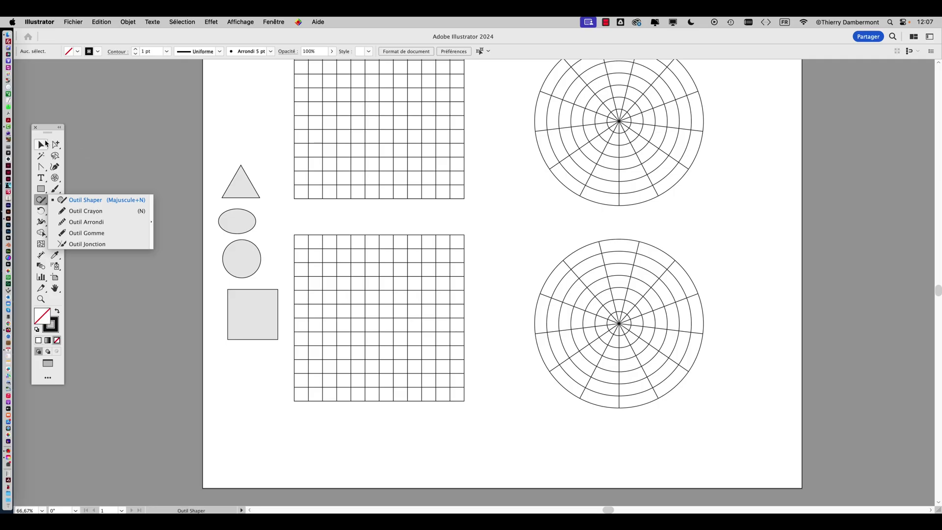
pyautogui.click(45, 144)
pyautogui.moveTo(216, 143); pyautogui.dragTo(119, 223)
pyautogui.click(210, 259)
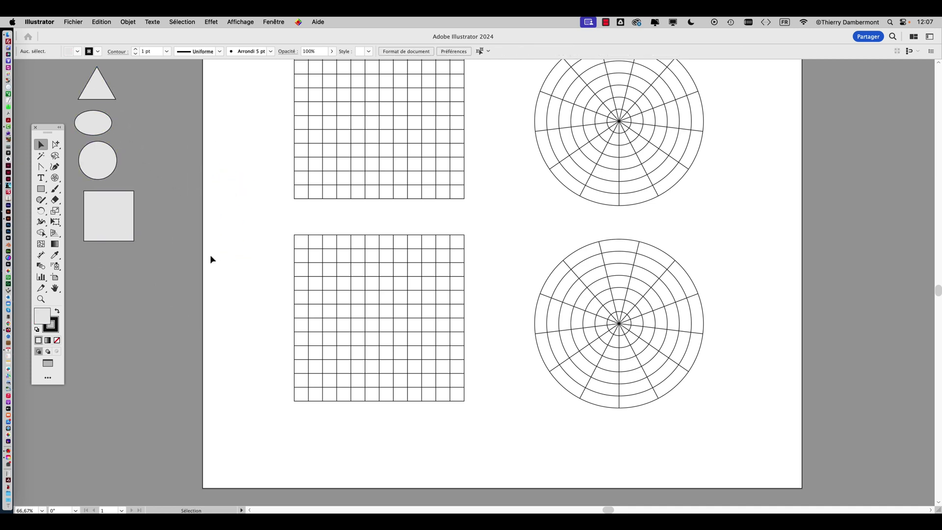
# - With Shape Builder, merge cells of the lower rectangular grid into a stepped band, a surrounding hook-shaped band and a central 4 by 2 cell rectangle
pyautogui.click(38, 237)
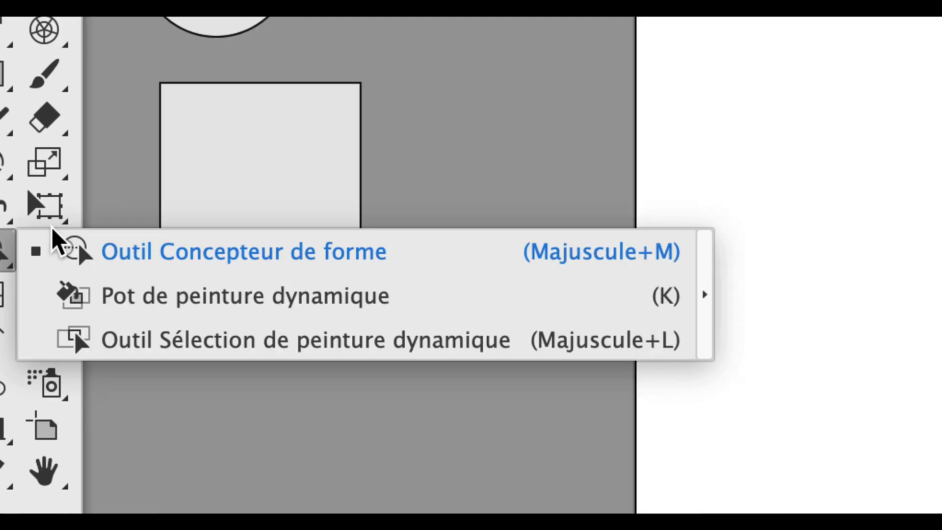
pyautogui.click(159, 231)
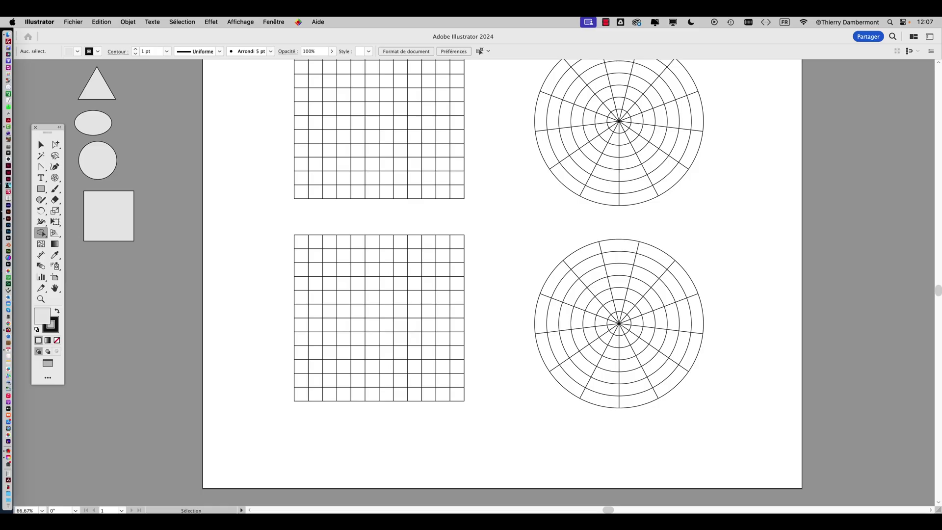
pyautogui.keyDown('super'); pyautogui.click(328, 242); pyautogui.keyUp('super')
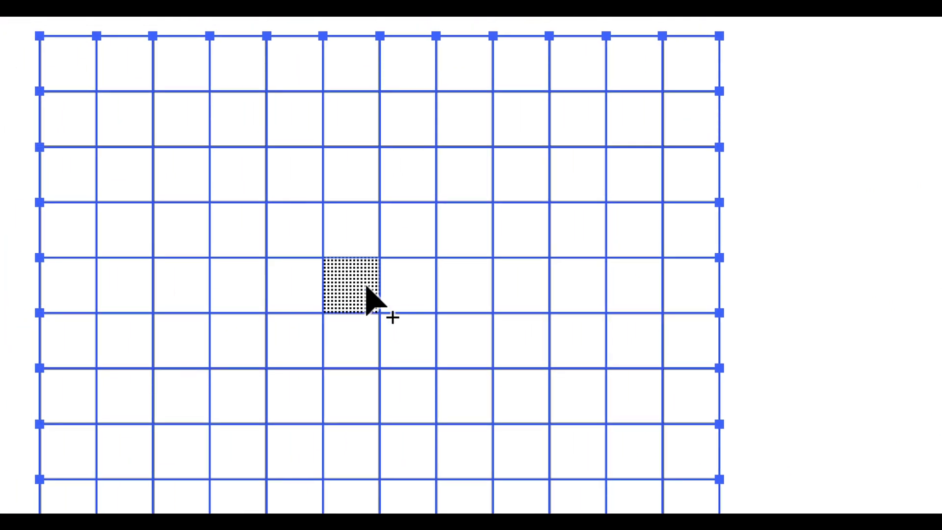
pyautogui.moveTo(367, 286)
pyautogui.mouseDown()
pyautogui.moveTo(300, 282)
pyautogui.moveTo(289, 247)
pyautogui.moveTo(303, 275)
pyautogui.moveTo(193, 272)
pyautogui.moveTo(210, 271)
pyautogui.mouseUp()
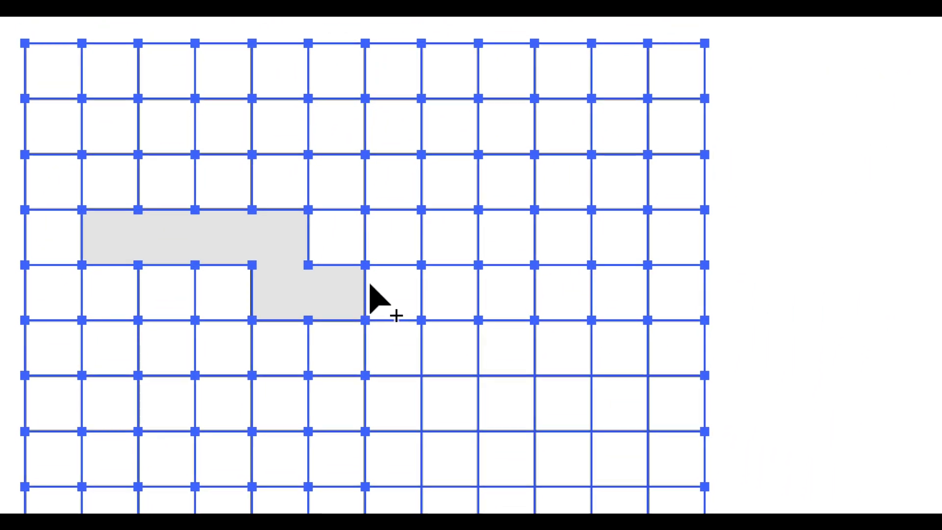
pyautogui.moveTo(385, 284)
pyautogui.mouseDown()
pyautogui.moveTo(390, 255)
pyautogui.moveTo(409, 256)
pyautogui.moveTo(412, 343)
pyautogui.moveTo(331, 342)
pyautogui.moveTo(328, 302)
pyautogui.mouseUp()
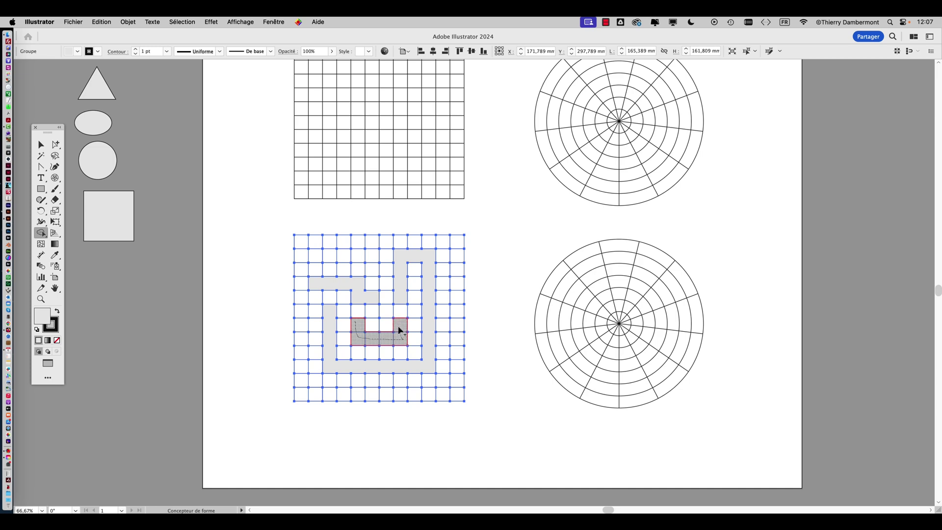
pyautogui.moveTo(371, 330); pyautogui.dragTo(371, 331)
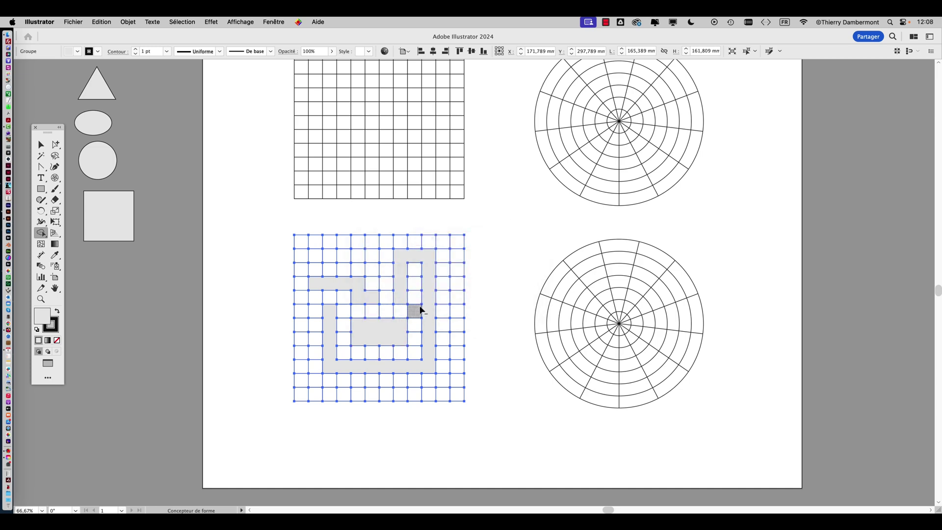
# - With Shape Builder, merge cells of the lower polar grid into an upper arc and a symmetrical keyhole-like figure, and deselect the grid
pyautogui.scroll(1, 421, 310)
pyautogui.moveTo(496, 358); pyautogui.dragTo(366, 340)
pyautogui.keyDown('super'); pyautogui.click(509, 217); pyautogui.keyUp('super')
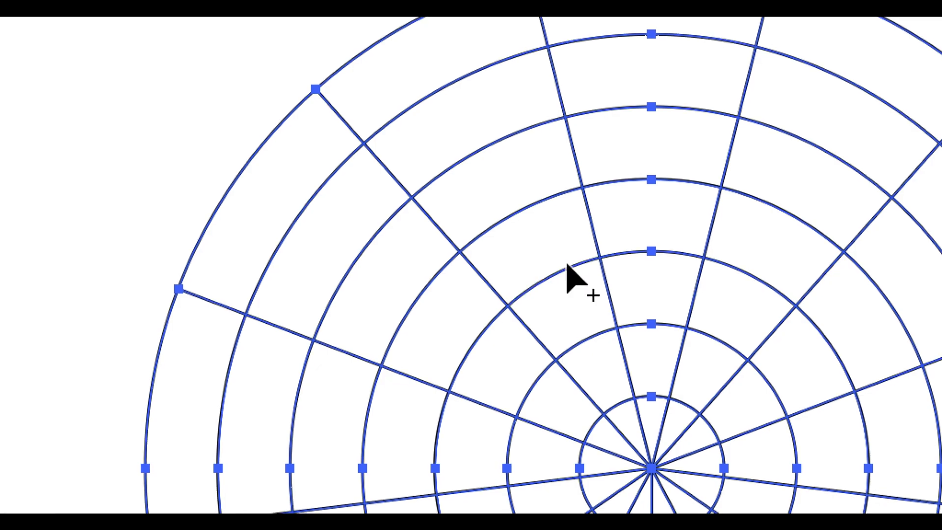
pyautogui.moveTo(566, 265)
pyautogui.mouseDown()
pyautogui.moveTo(574, 298)
pyautogui.moveTo(531, 328)
pyautogui.moveTo(469, 424)
pyautogui.mouseUp()
pyautogui.moveTo(547, 298)
pyautogui.mouseDown()
pyautogui.moveTo(558, 324)
pyautogui.moveTo(531, 365)
pyautogui.moveTo(599, 385)
pyautogui.moveTo(635, 368)
pyautogui.moveTo(609, 342)
pyautogui.moveTo(623, 316)
pyautogui.moveTo(605, 286)
pyautogui.moveTo(603, 266)
pyautogui.moveTo(614, 267)
pyautogui.moveTo(578, 241)
pyautogui.moveTo(472, 258)
pyautogui.mouseUp()
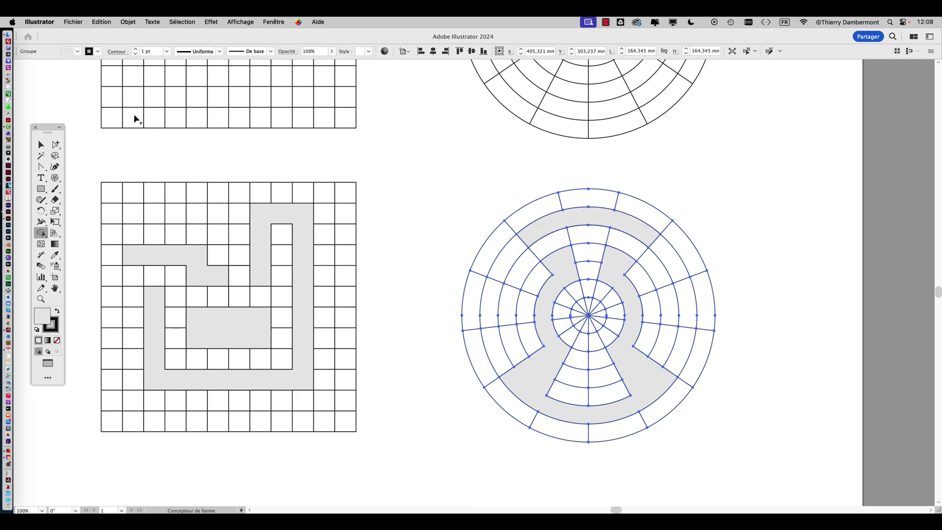
pyautogui.press('v')
pyautogui.click(378, 228)
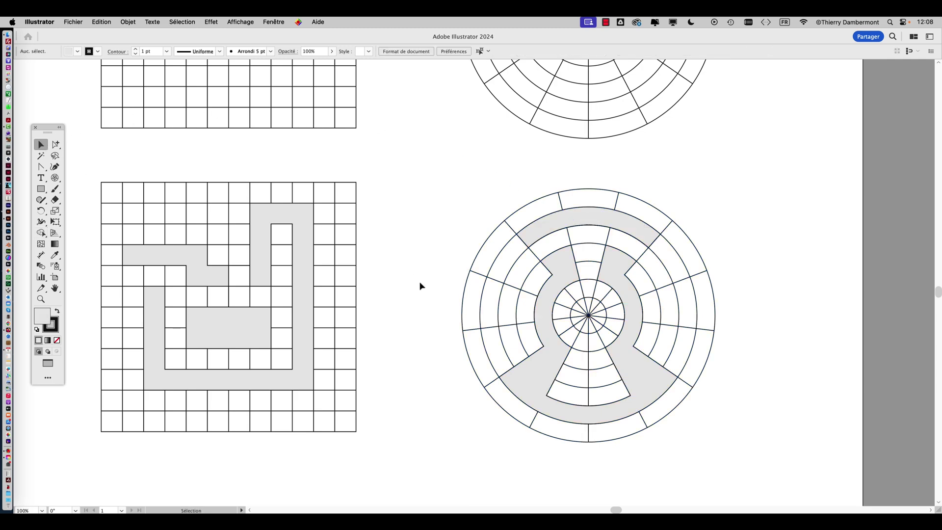
# - Extend the artboard's lower edge downward to a height of about 624 mm
pyautogui.scroll(-1, 420, 288)
pyautogui.scroll(-1, 420, 288)
pyautogui.scroll(-3, 416, 199)
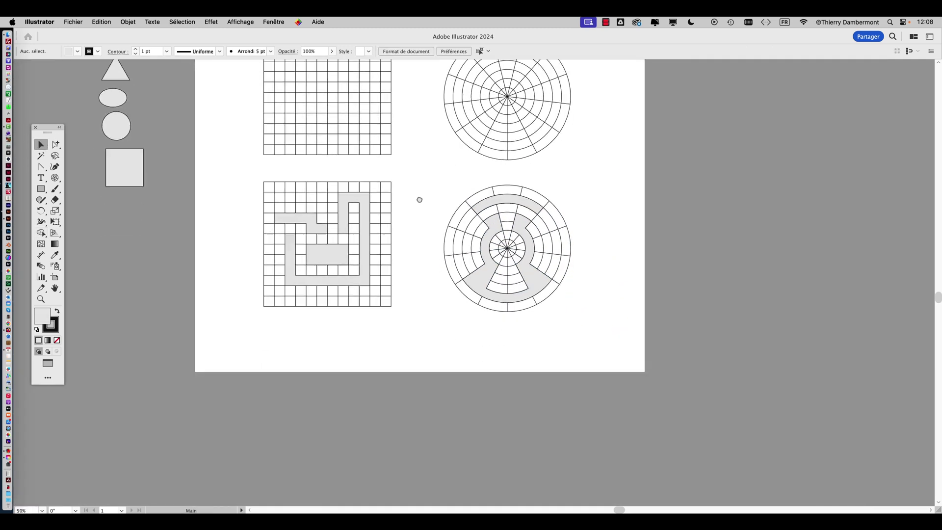
pyautogui.click(58, 278)
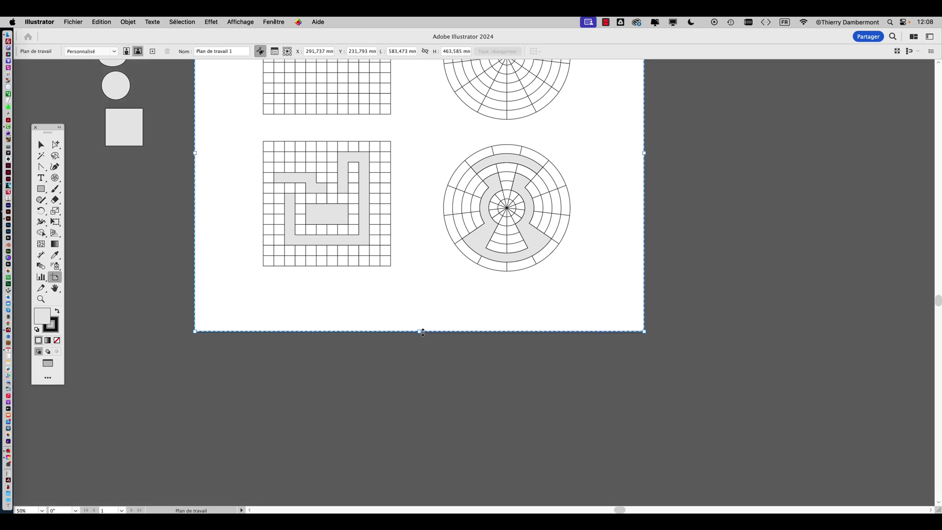
pyautogui.moveTo(422, 332); pyautogui.dragTo(424, 454)
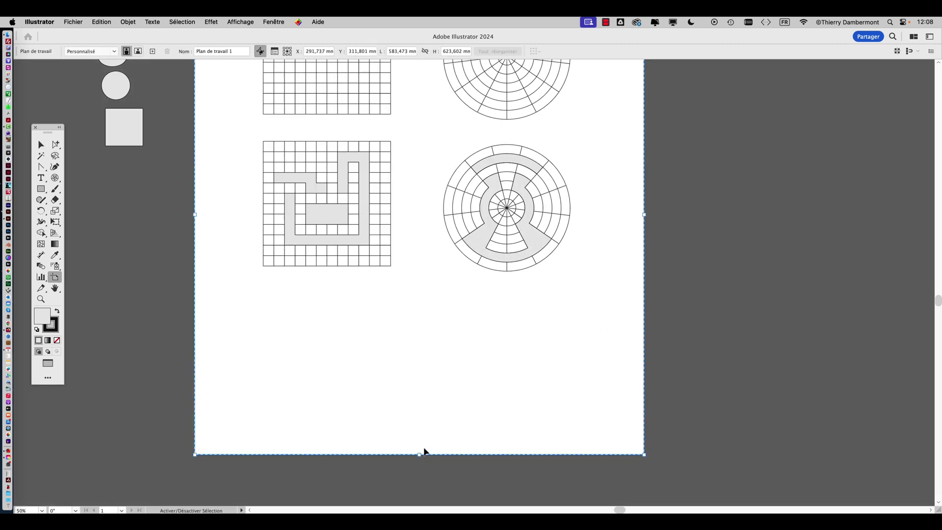
# - Duplicate the two merged grids about 194 mm straight below into the new artboard space, and deselect the copies
pyautogui.click(43, 145)
pyautogui.moveTo(222, 175); pyautogui.dragTo(531, 379)
pyautogui.scroll(1, 461, 366)
pyautogui.scroll(1, 461, 366)
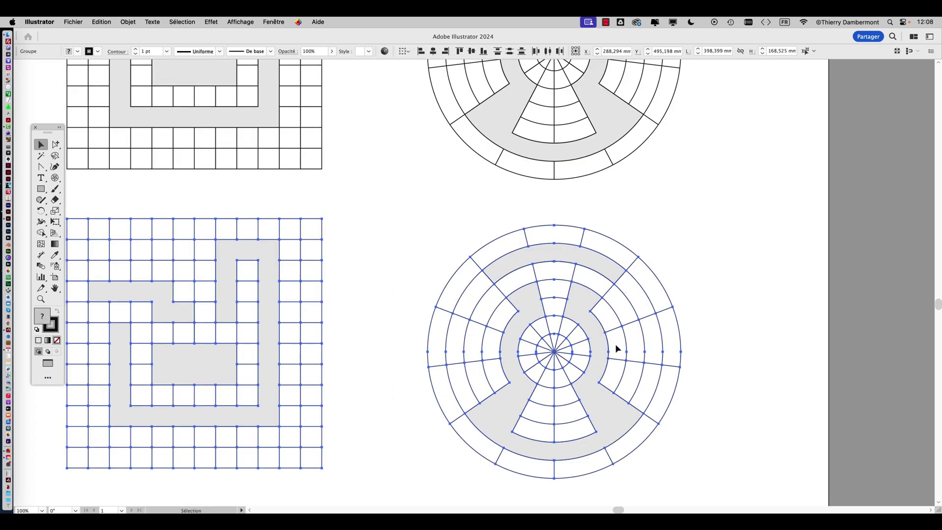
pyautogui.click(714, 325)
# - Select the bottom polar grid copy for Shape Builder work and show the Swatches panel
pyautogui.click(42, 234)
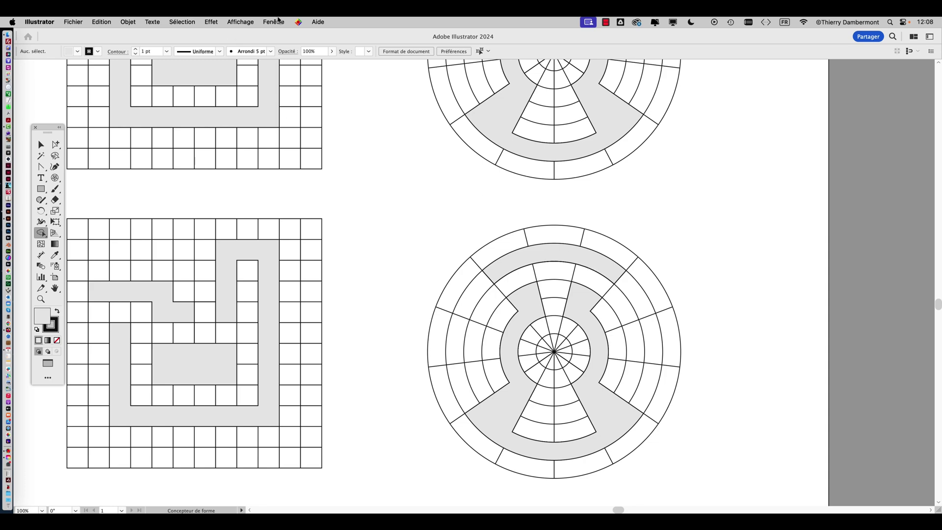
pyautogui.click(487, 250)
pyautogui.click(273, 21)
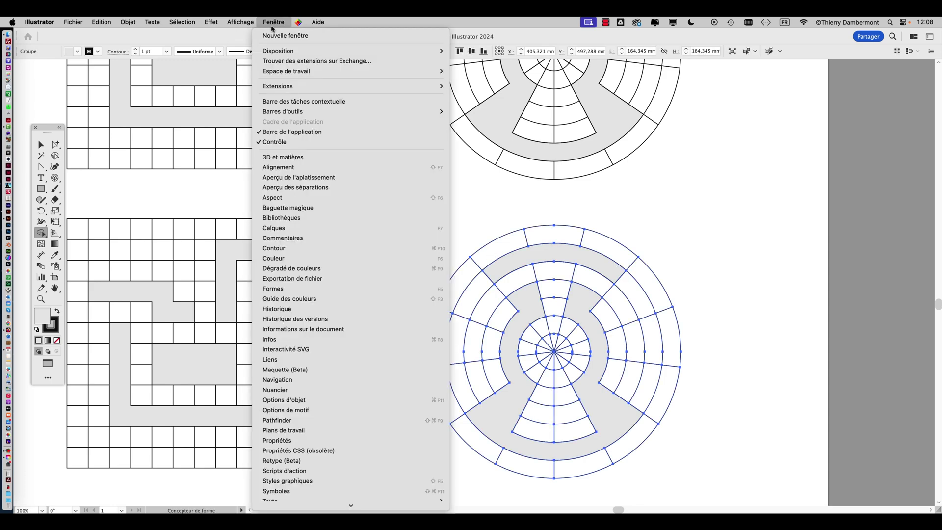
pyautogui.scroll(-1, 325, 262)
pyautogui.click(325, 380)
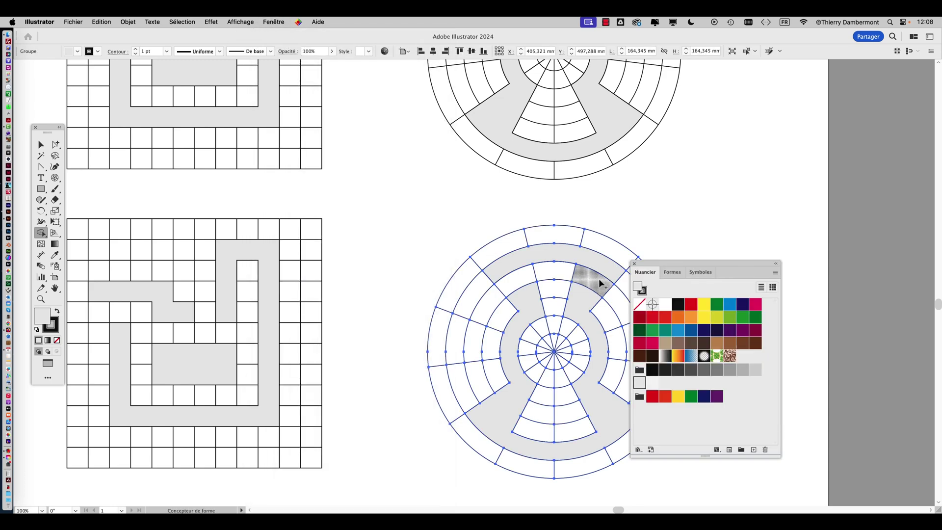
# - Fill the arc and the keyhole-like figure of the bottom polar grid with red, keeping the swatches clear of the drawing
pyautogui.click(692, 305)
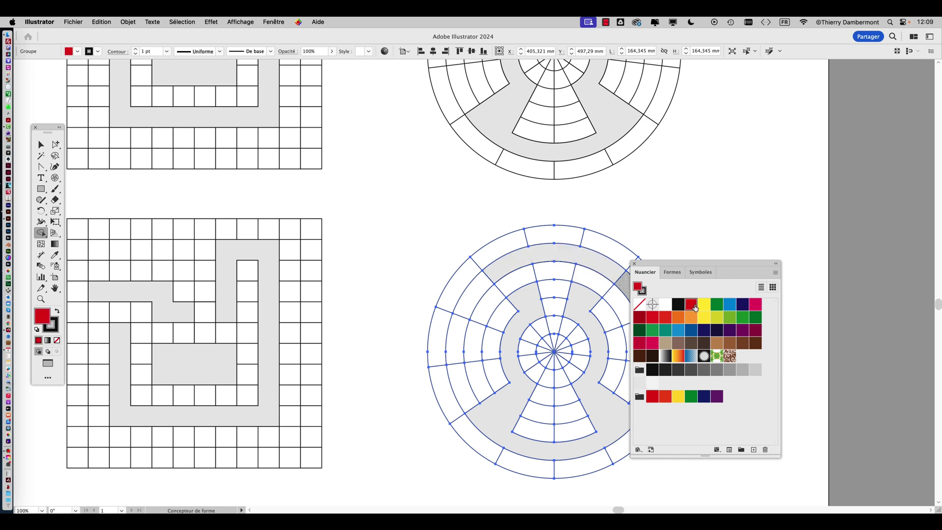
pyautogui.click(630, 280)
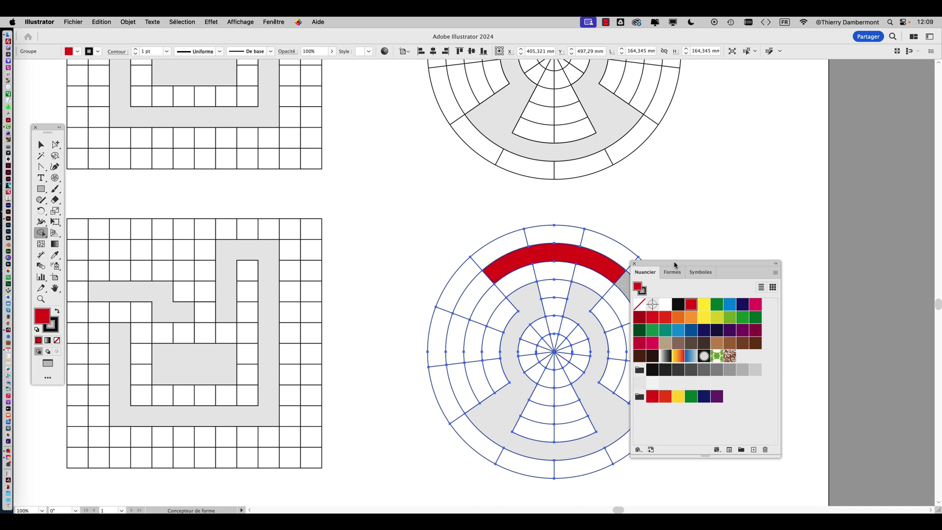
pyautogui.moveTo(674, 265); pyautogui.dragTo(727, 252)
pyautogui.click(782, 319)
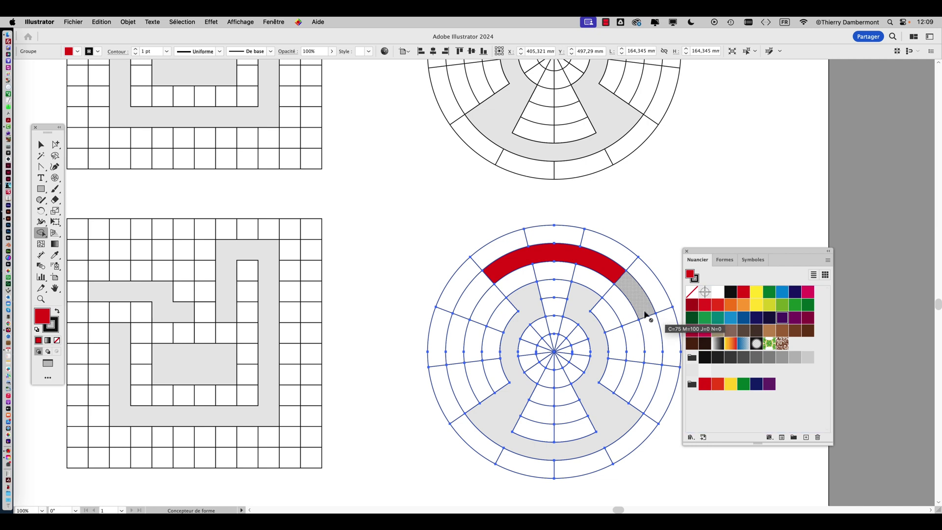
pyautogui.click(591, 334)
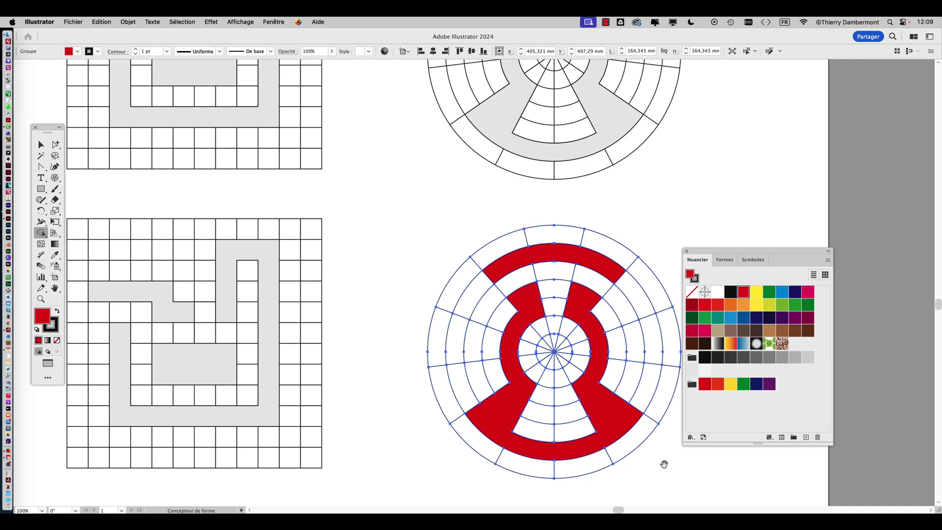
# - Recolour the bottom polar grid's upper arc yellow and its keyhole-like figure light brown
pyautogui.scroll(5, 608, 285)
pyautogui.scroll(-3, 604, 287)
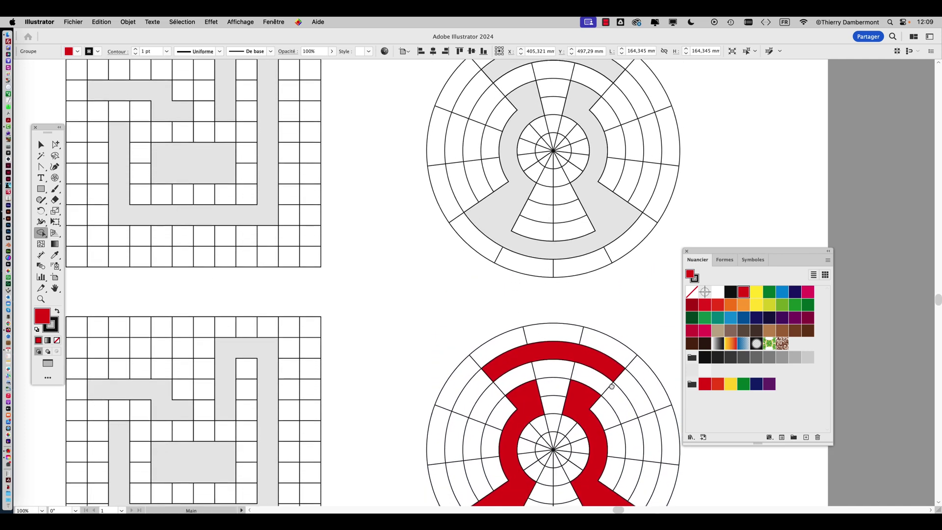
pyautogui.press('Down')
pyautogui.press('Right')
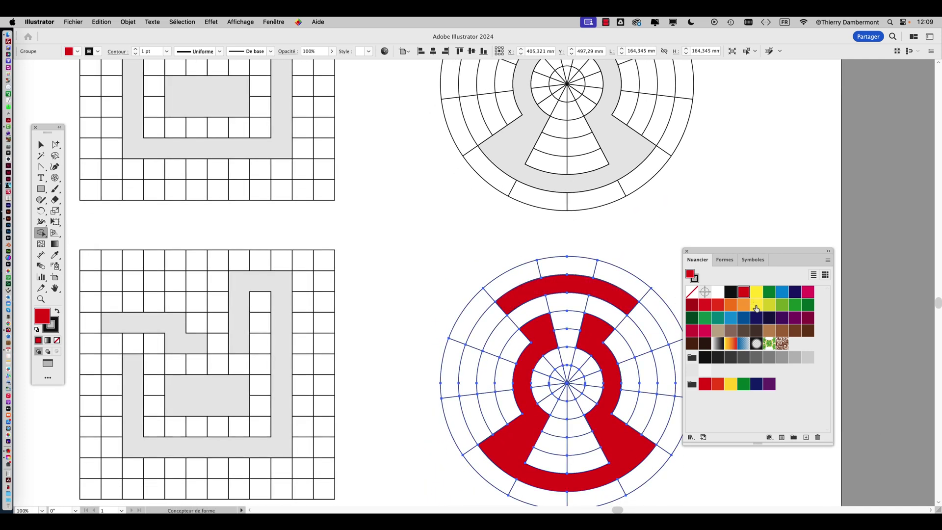
pyautogui.click(608, 293)
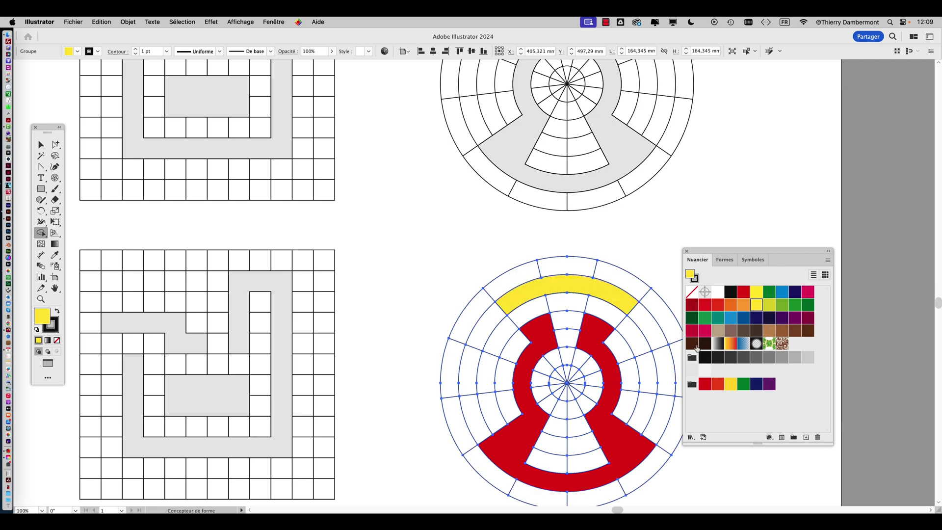
pyautogui.click(622, 445)
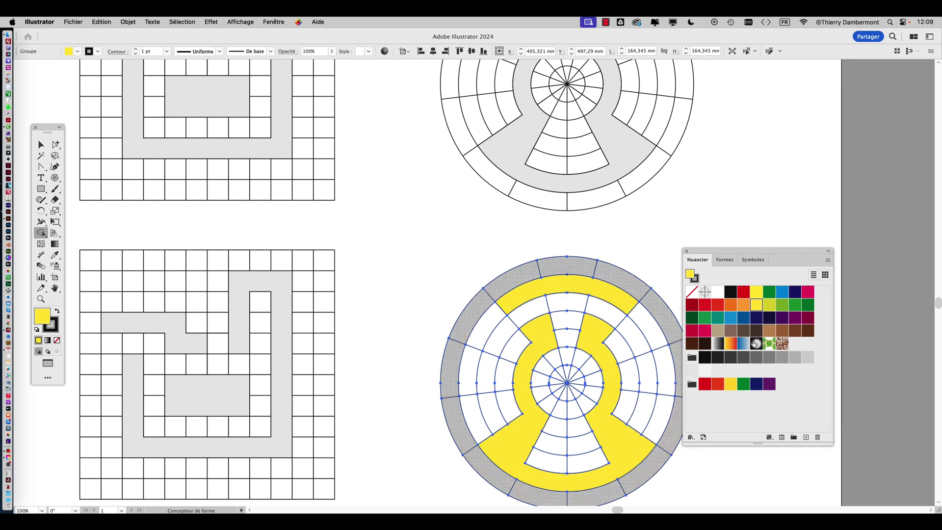
pyautogui.click(769, 330)
pyautogui.click(629, 444)
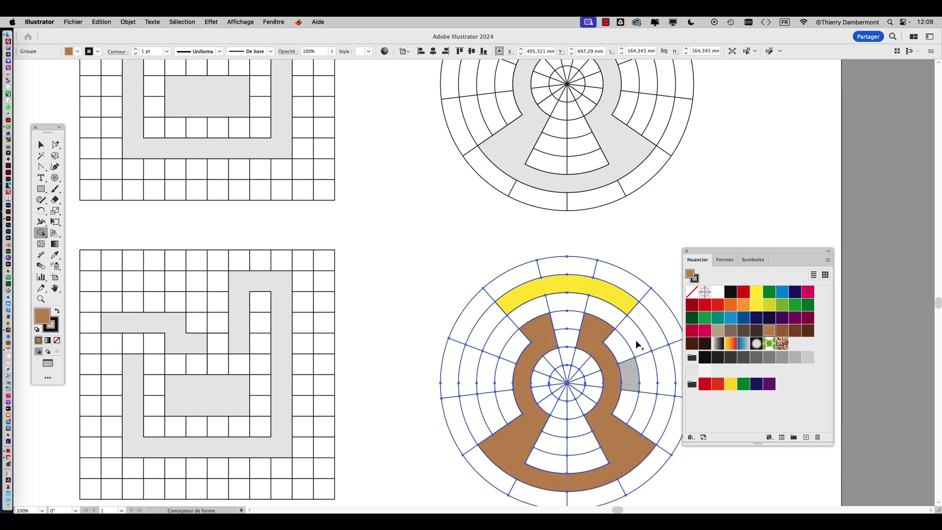
# - Fill the central rectangle and the surrounding hook-shaped band of the bottom rectangular grid with dark blue
pyautogui.moveTo(436, 308); pyautogui.dragTo(667, 255)
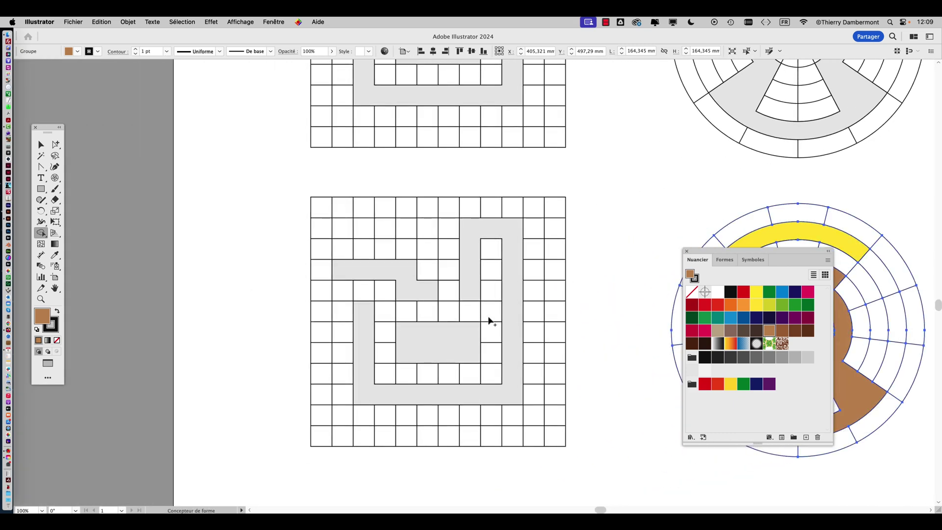
pyautogui.keyDown('super'); pyautogui.click(450, 329); pyautogui.keyUp('super')
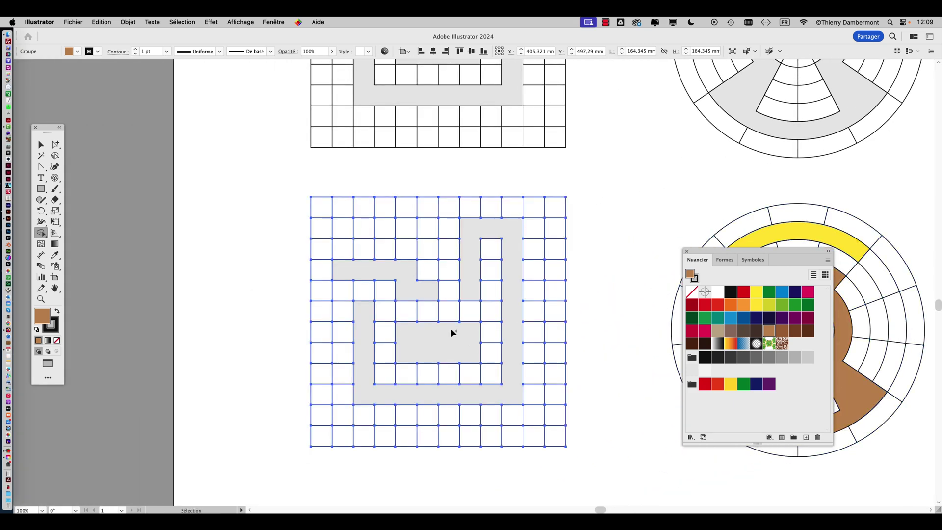
pyautogui.click(445, 332)
pyautogui.click(743, 317)
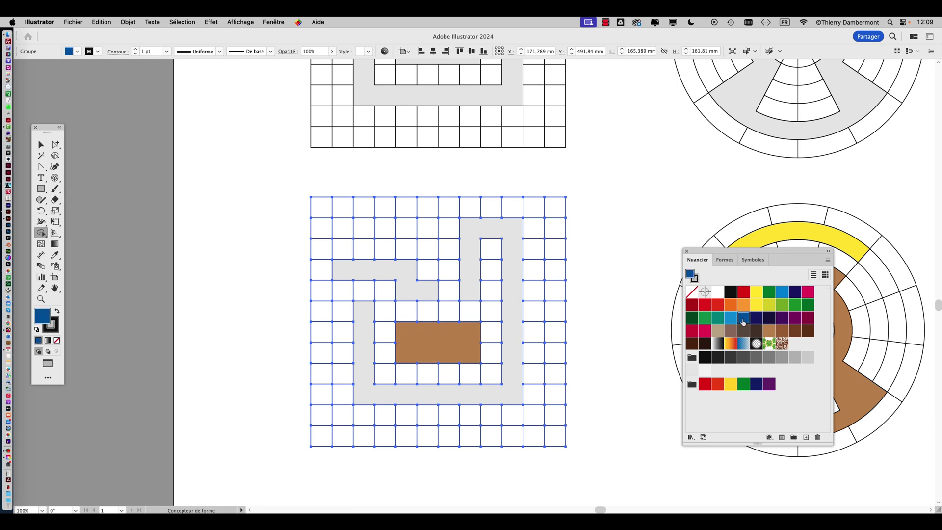
pyautogui.click(460, 338)
pyautogui.click(479, 239)
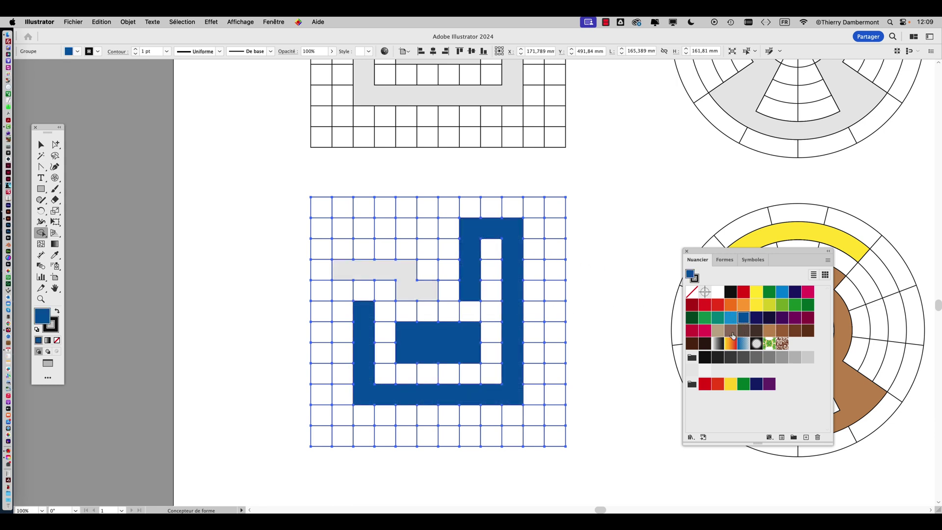
# - Recolour the bottom rectangular grid's hook-shaped band light blue and its stepped band yellow, and deselect the grid
pyautogui.click(730, 318)
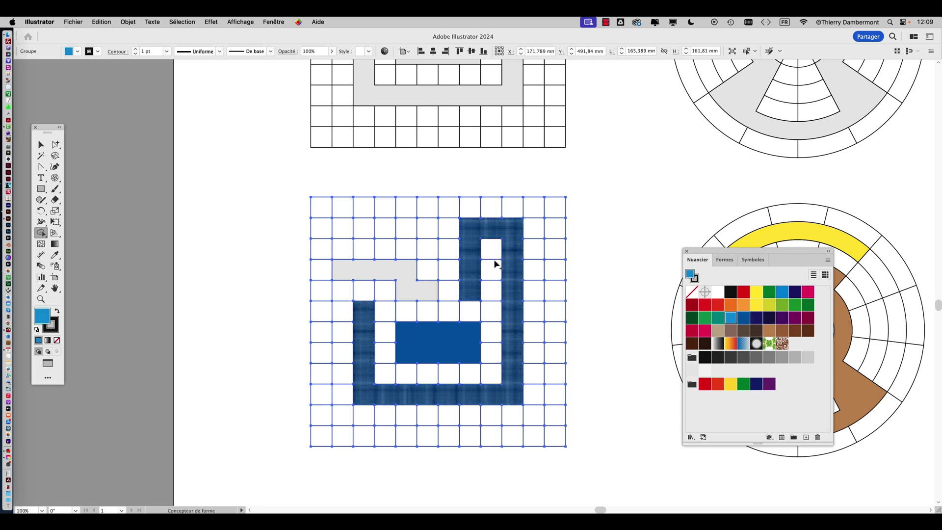
pyautogui.click(476, 259)
pyautogui.click(407, 275)
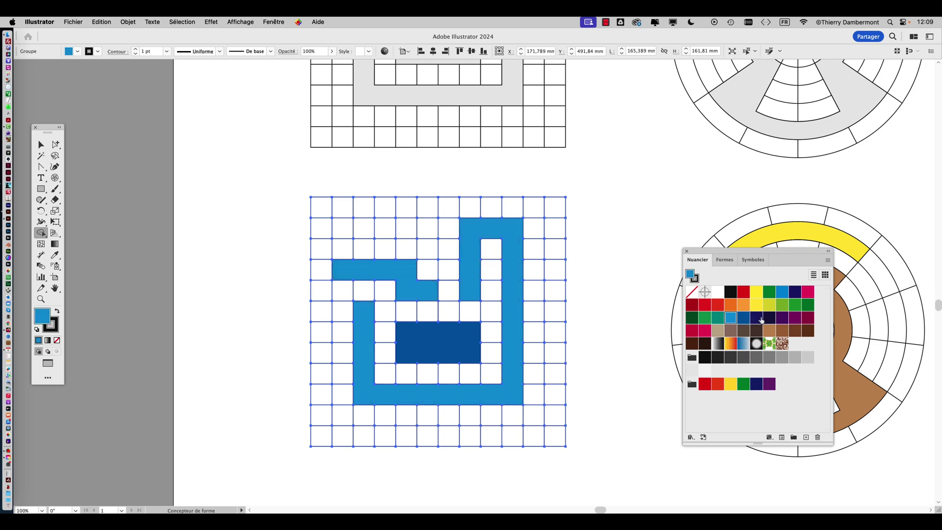
pyautogui.click(756, 307)
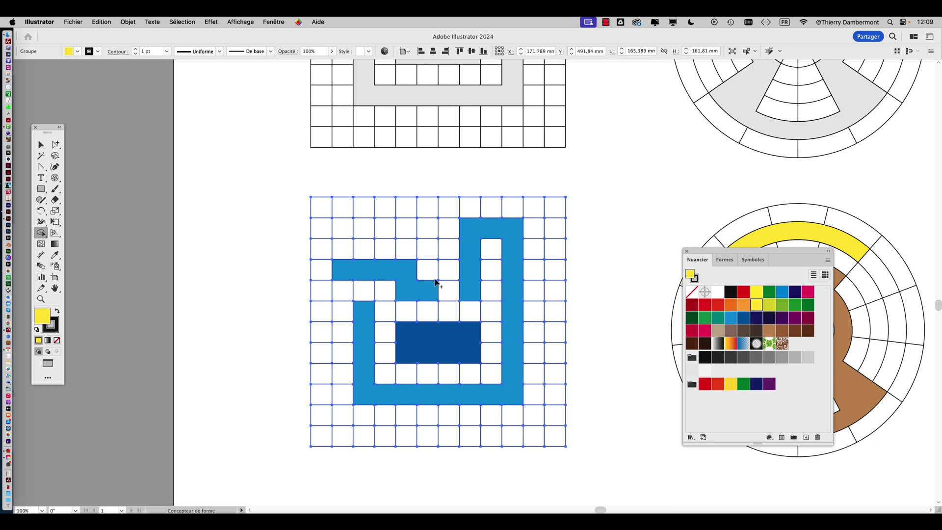
pyautogui.click(403, 274)
pyautogui.press('super+shift+a')
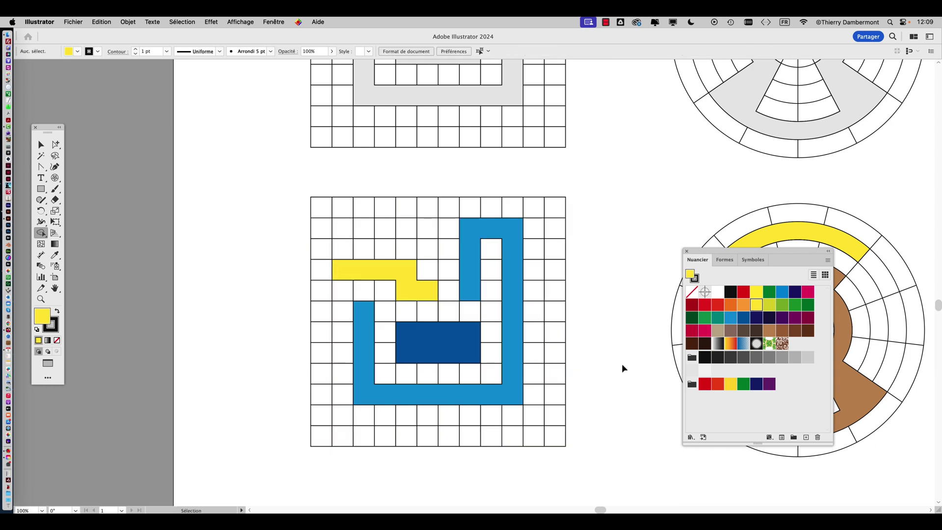
# - Extend the artboard's lower edge downward with the Artboard tool until its height is about 805.7 mm
pyautogui.moveTo(723, 254); pyautogui.dragTo(628, 390)
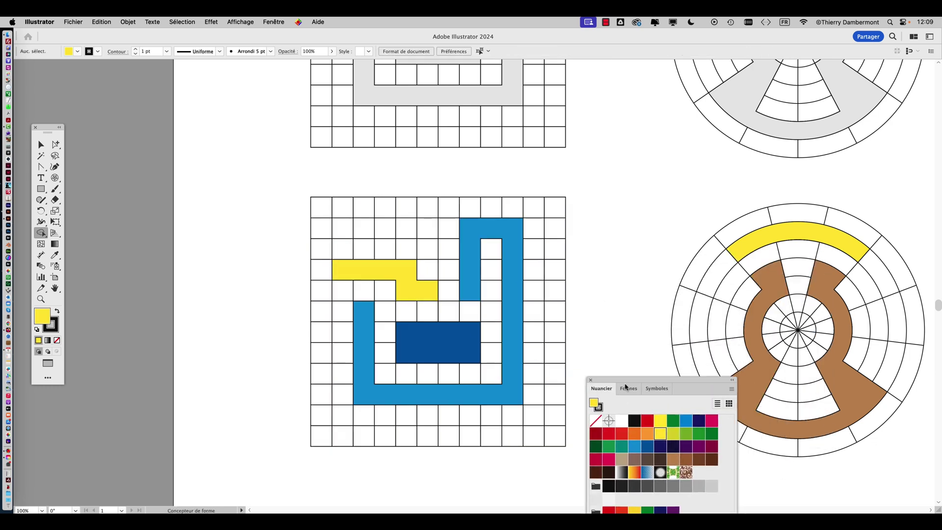
pyautogui.scroll(-3, 490, 295)
pyautogui.hscroll(4, 490, 294)
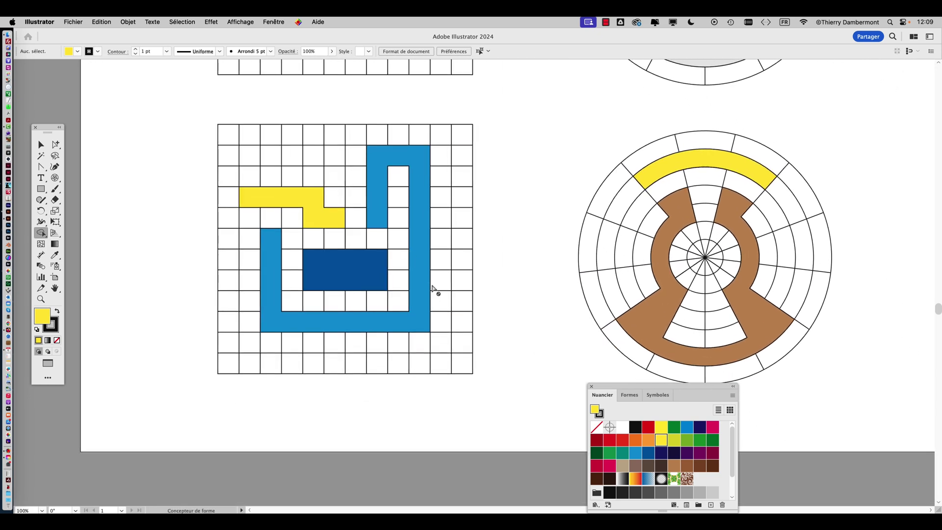
pyautogui.scroll(-1, 434, 292)
pyautogui.moveTo(632, 329); pyautogui.dragTo(748, 316)
pyautogui.scroll(-1, 578, 282)
pyautogui.scroll(-2, 381, 248)
pyautogui.hscroll(2, 381, 249)
pyautogui.scroll(-1, 382, 249)
pyautogui.hscroll(1, 382, 248)
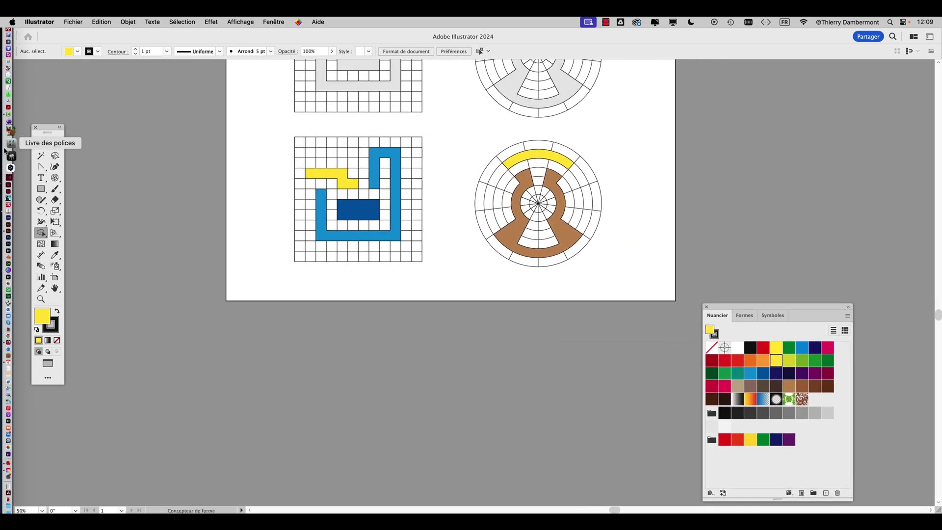
pyautogui.click(53, 277)
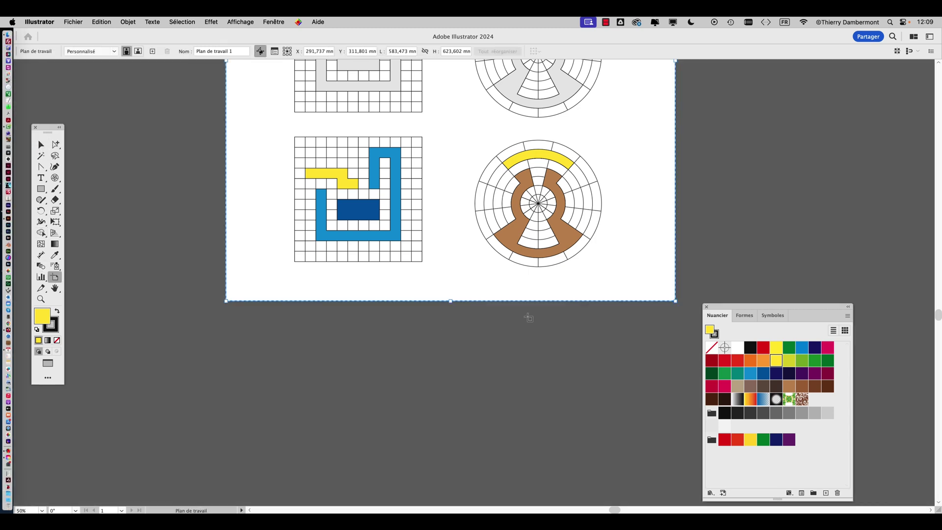
pyautogui.moveTo(450, 300); pyautogui.dragTo(450, 441)
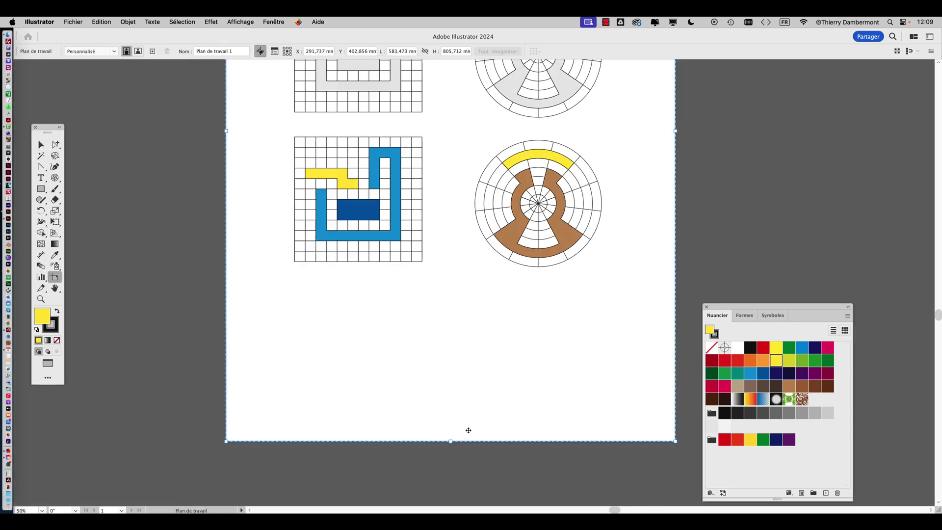
# - Duplicate the coloured rectangular and polar grids into the empty space beneath them, keeping the swatches clear of the copies
pyautogui.click(42, 145)
pyautogui.moveTo(260, 165); pyautogui.dragTo(562, 357)
pyautogui.moveTo(735, 308); pyautogui.dragTo(772, 300)
pyautogui.scroll(1, 576, 331)
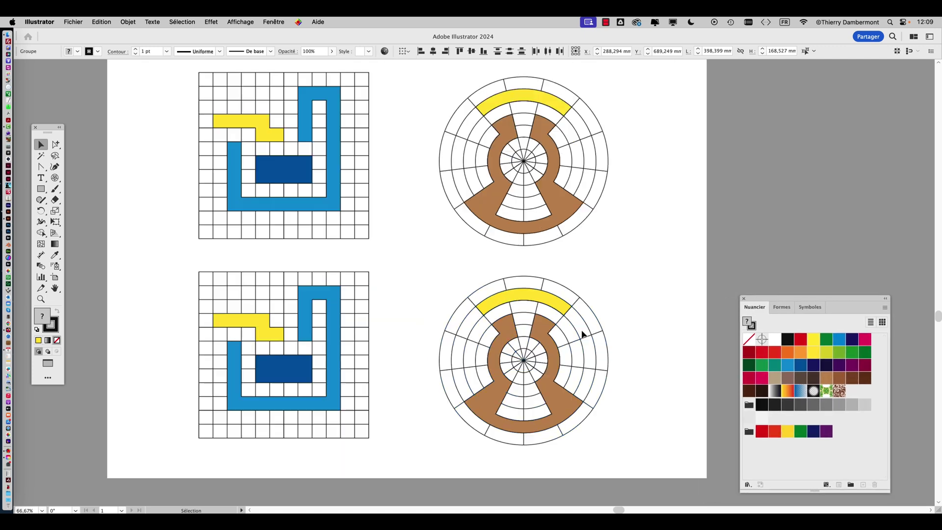
pyautogui.press('space')
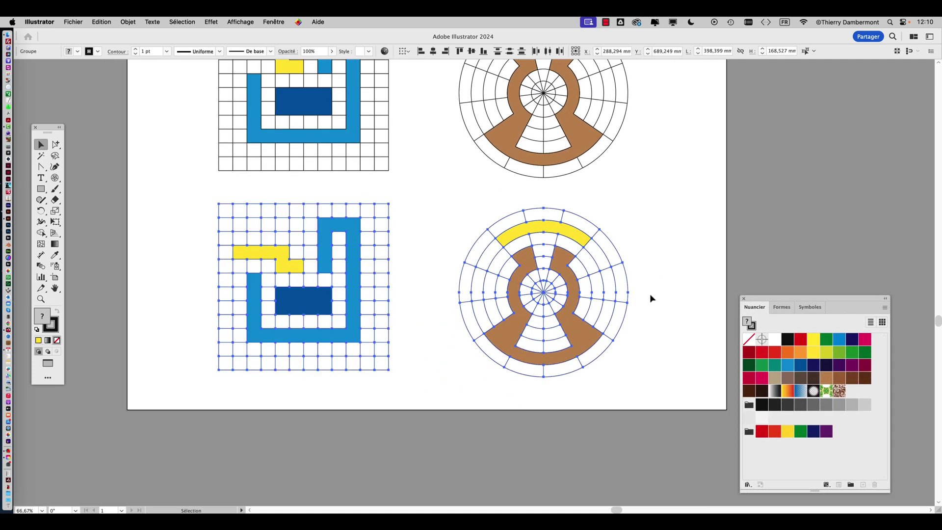
pyautogui.press('super+plus')
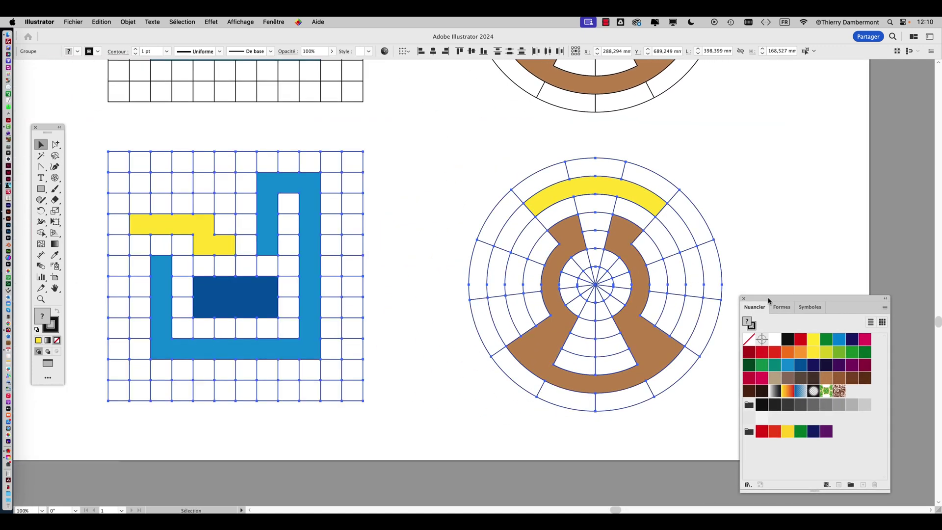
pyautogui.moveTo(769, 300); pyautogui.dragTo(836, 281)
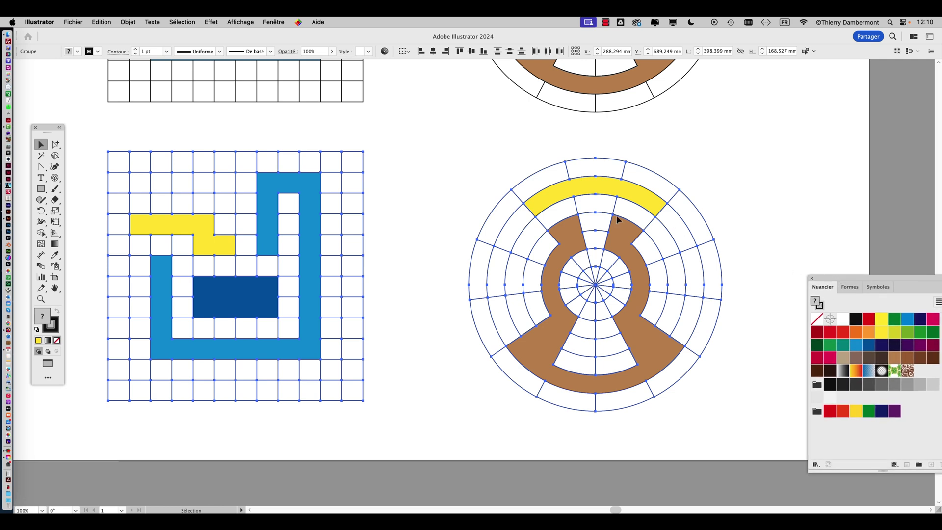
# - Recolour the hook-shaped band of the bottom rectangular grid yellow with the Shape Builder tool and deselect the artwork
pyautogui.click(54, 145)
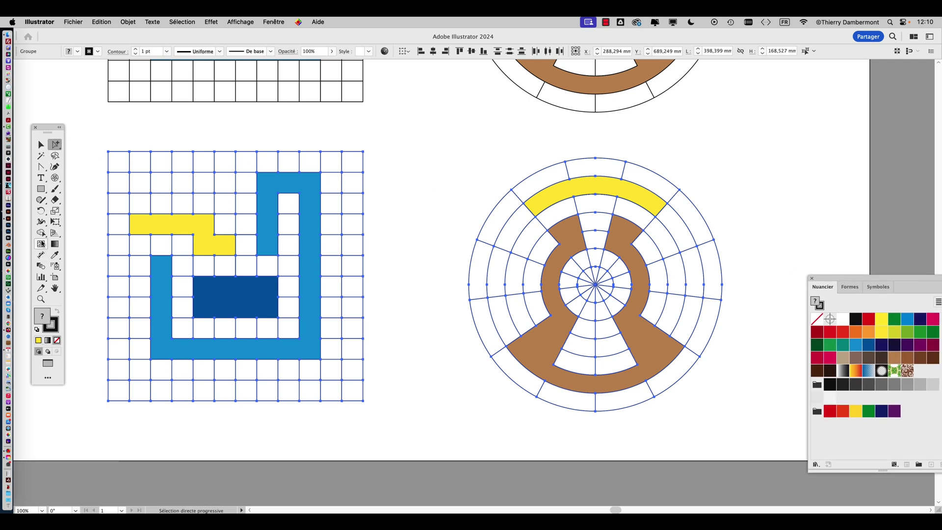
pyautogui.click(42, 232)
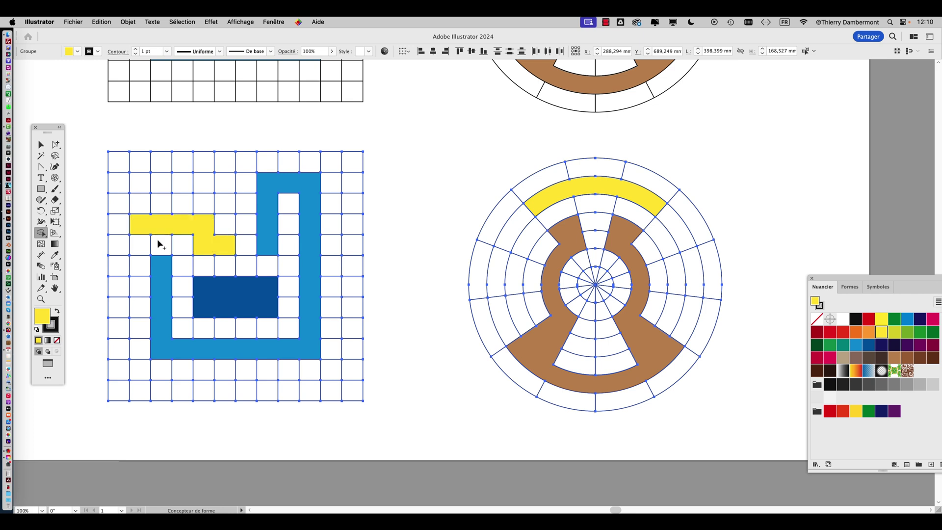
pyautogui.click(166, 284)
pyautogui.click(172, 208)
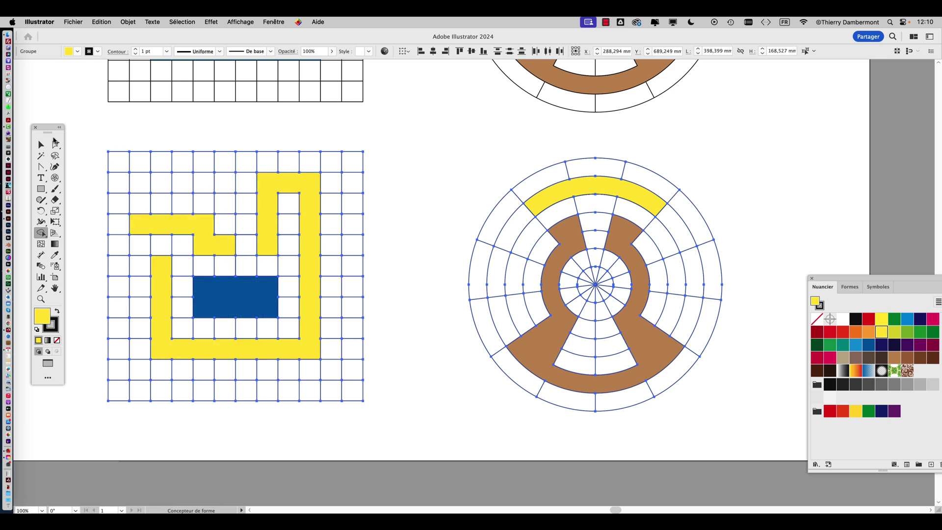
pyautogui.press('v')
pyautogui.click(94, 143)
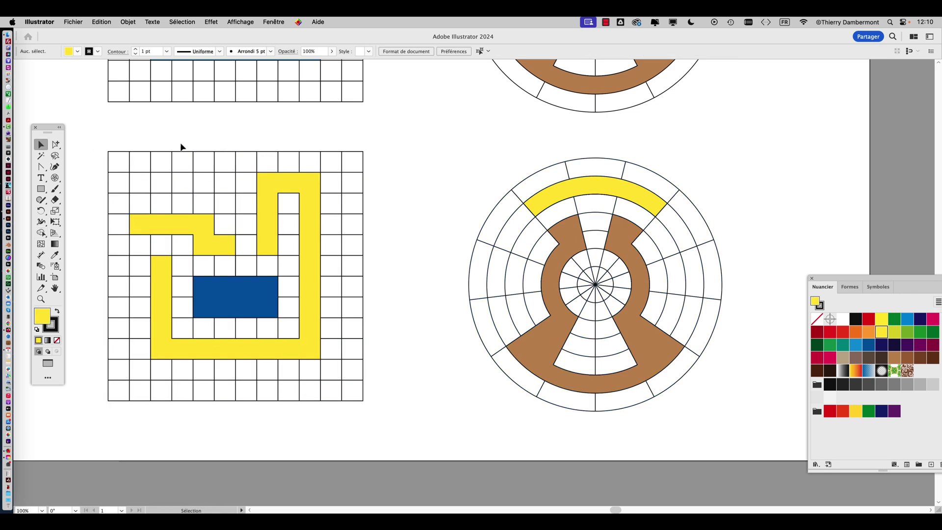
# - Delete the grid lines above, below and to the right of the coloured shapes in the bottom rectangular grid
pyautogui.click(56, 144)
pyautogui.moveTo(287, 160); pyautogui.dragTo(345, 368)
pyautogui.press('Delete')
pyautogui.press('Delete')
pyautogui.moveTo(358, 172); pyautogui.dragTo(120, 401)
pyautogui.press('Delete')
pyautogui.press('Delete')
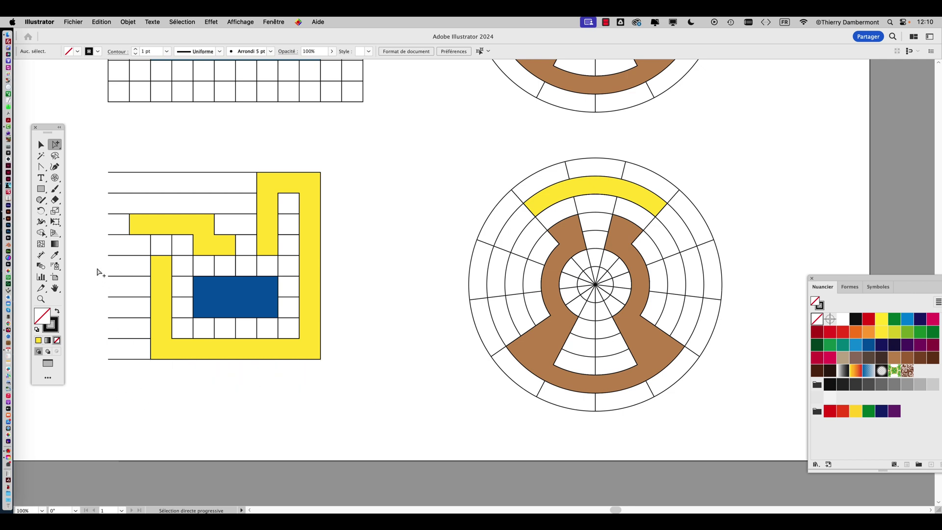
# - Delete the leftover horizontal grid lines to the left of the yellow bands in the bottom rectangular grid
pyautogui.moveTo(99, 248); pyautogui.dragTo(144, 380)
pyautogui.press('Delete')
pyautogui.moveTo(109, 155); pyautogui.dragTo(209, 210)
pyautogui.press('Delete')
pyautogui.moveTo(119, 204); pyautogui.dragTo(128, 245)
pyautogui.press('Delete')
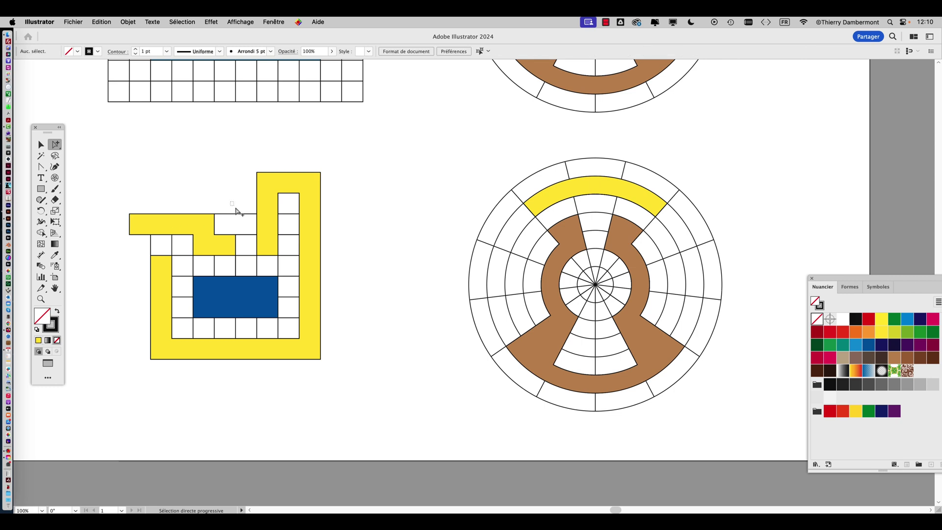
# - Delete the remaining grid lines around the dark blue rectangle, inside the hook-shaped band and between the two yellow bands
pyautogui.press('Delete')
pyautogui.moveTo(278, 271); pyautogui.dragTo(174, 333)
pyautogui.press('Delete')
pyautogui.press('Delete')
pyautogui.press('Delete')
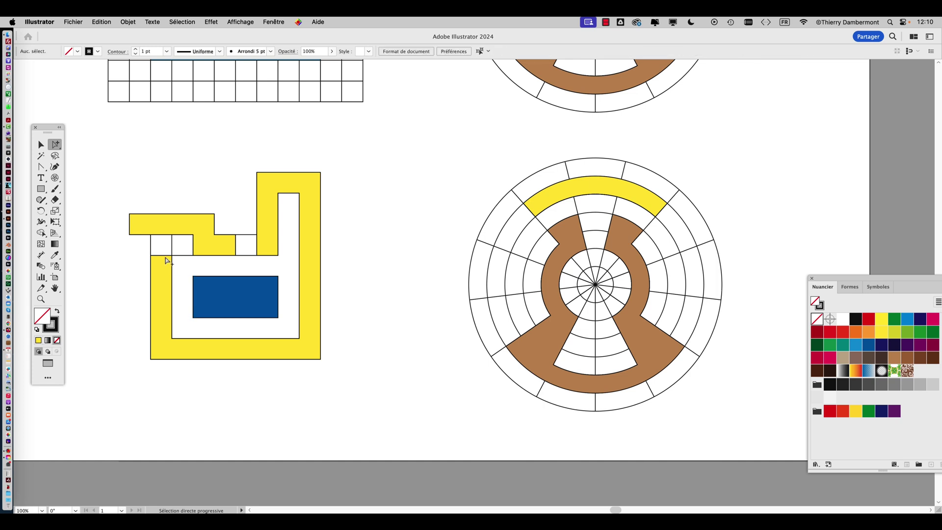
pyautogui.moveTo(179, 253); pyautogui.dragTo(181, 254)
pyautogui.press('Delete')
pyautogui.moveTo(252, 265); pyautogui.dragTo(251, 264)
pyautogui.press('Delete')
# - Remove the stroke from the yellow bands and the dark blue rectangle, leaving only their fills, and deselect them
pyautogui.press('v')
pyautogui.moveTo(126, 146); pyautogui.dragTo(178, 350)
pyautogui.click(54, 331)
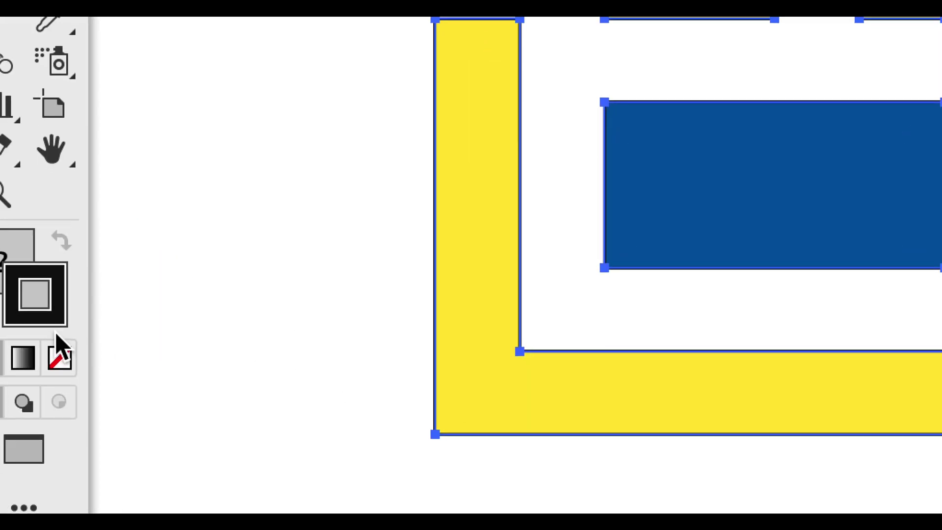
pyautogui.click(58, 350)
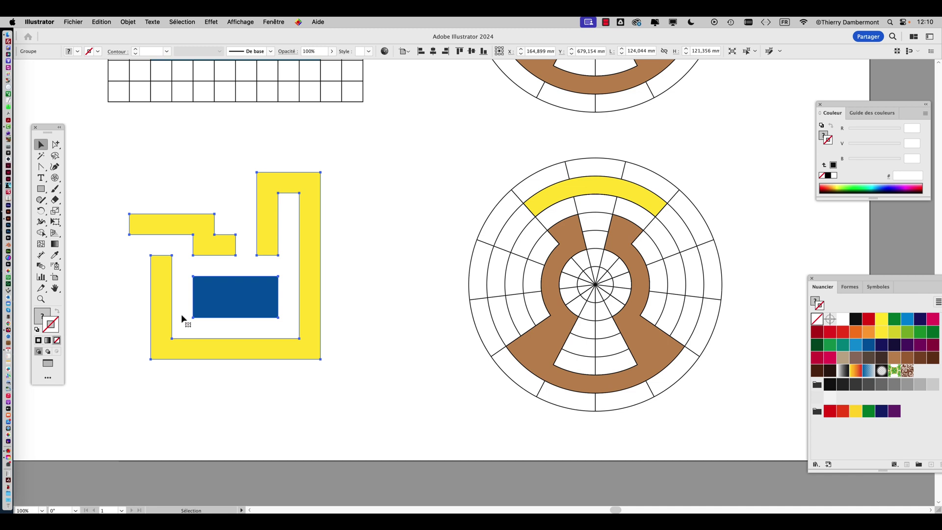
pyautogui.click(363, 289)
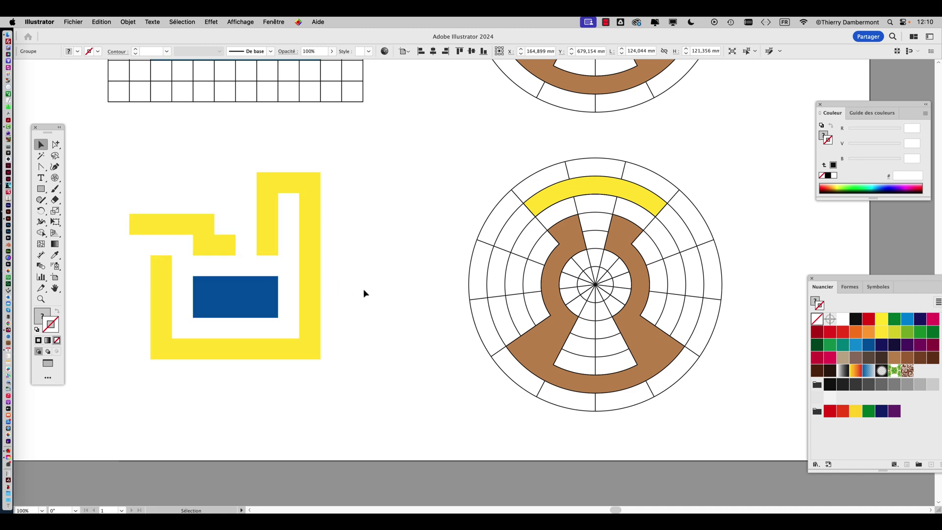
# - Delete the outer ring segments around the coloured shapes of the bottom polar grid with the Group Selection tool
pyautogui.hscroll(2, 355, 270)
pyautogui.scroll(-1, 355, 269)
pyautogui.click(56, 145)
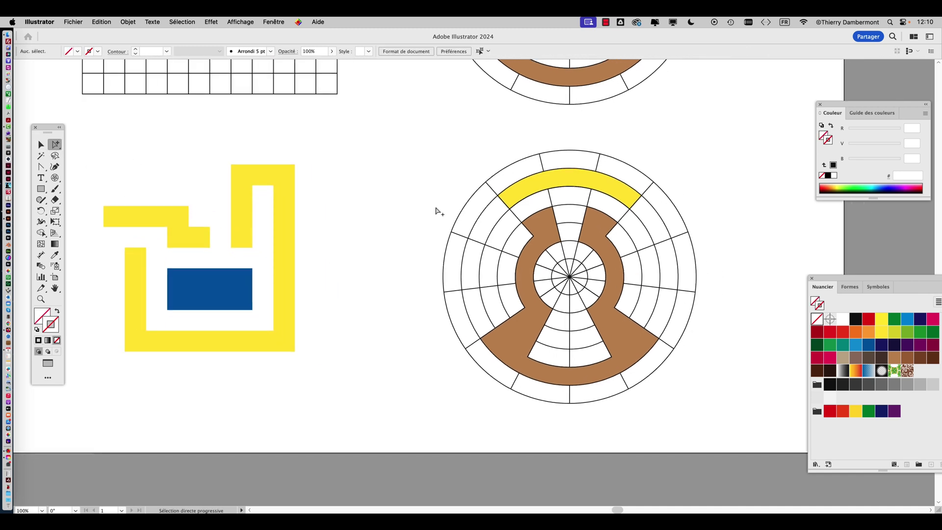
pyautogui.moveTo(435, 210); pyautogui.dragTo(502, 298)
pyautogui.press('Delete')
pyautogui.press('Delete')
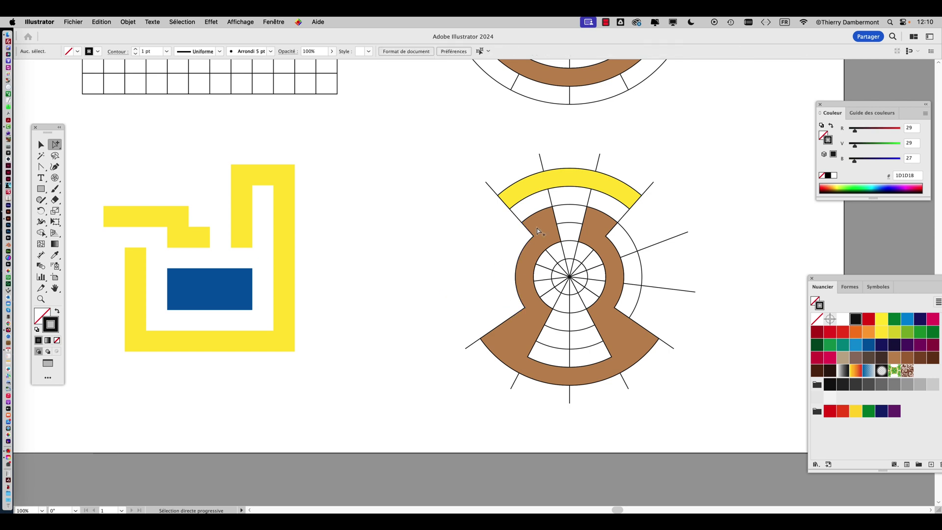
# - Delete the spoke ends sticking out above and to the right of the coloured shapes of the bottom polar grid
pyautogui.click(489, 186)
pyautogui.press('Delete')
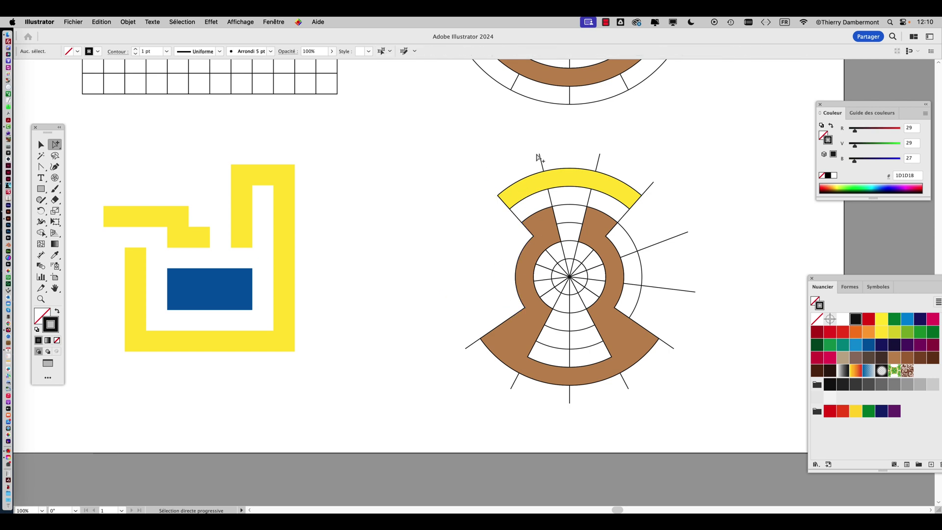
pyautogui.click(541, 158)
pyautogui.press('Delete')
pyautogui.moveTo(608, 163); pyautogui.dragTo(609, 163)
pyautogui.press('Delete')
pyautogui.moveTo(676, 234); pyautogui.dragTo(698, 303)
pyautogui.press('Delete')
pyautogui.click(674, 348)
pyautogui.press('Delete')
# - Delete the spoke ends sticking out below the brown figure of the bottom polar grid
pyautogui.click(626, 386)
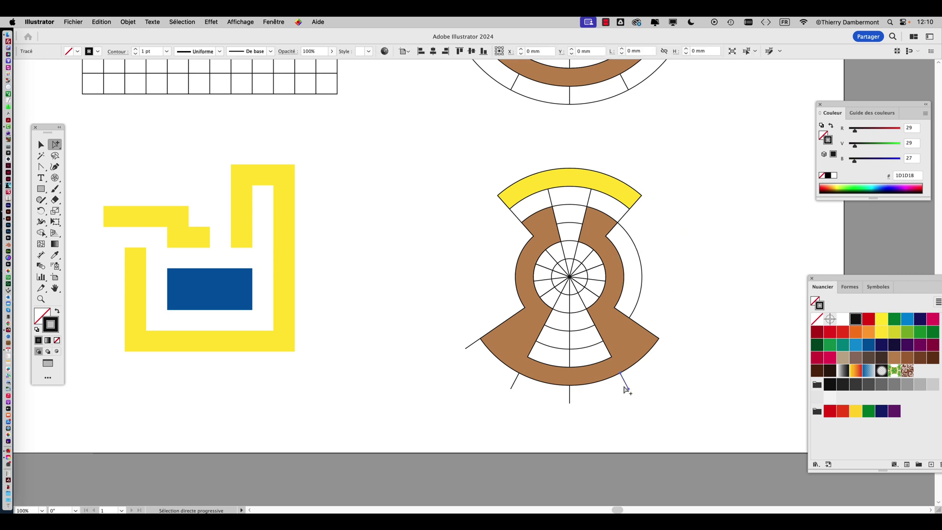
pyautogui.press('Delete')
pyautogui.click(570, 398)
pyautogui.press('Delete')
pyautogui.click(514, 382)
pyautogui.press('Delete')
pyautogui.click(469, 347)
pyautogui.press('Delete')
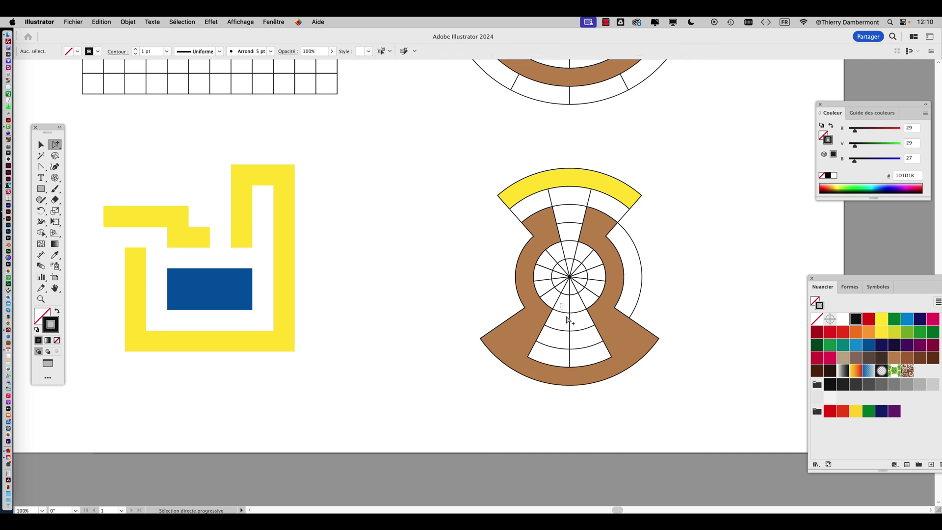
# - Delete the ring and spoke segments inside the brown figure's lower wedge opening and its upper gap
pyautogui.click(578, 354)
pyautogui.press('Delete')
pyautogui.click(578, 354)
pyautogui.press('Delete')
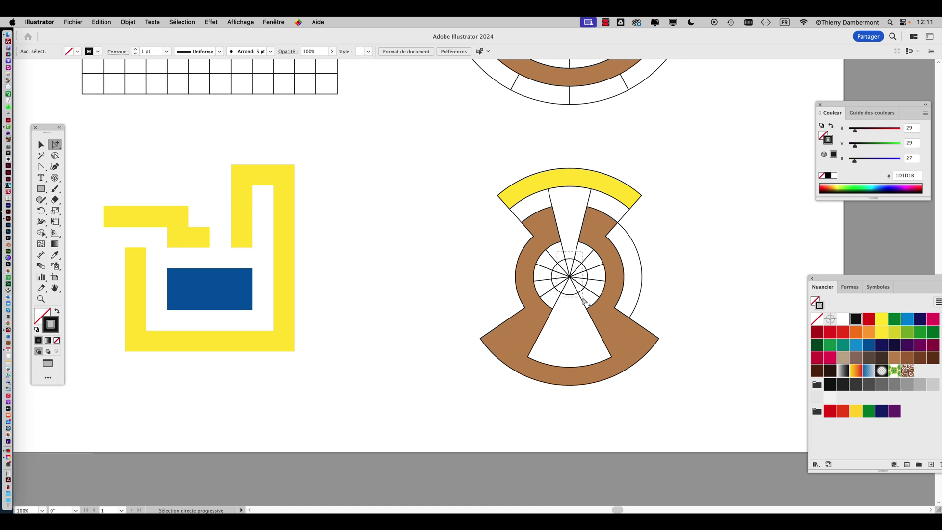
# - Select the whole bottom polar group and erase the cells of its central circle with the Shape Builder tool
pyautogui.click(584, 301)
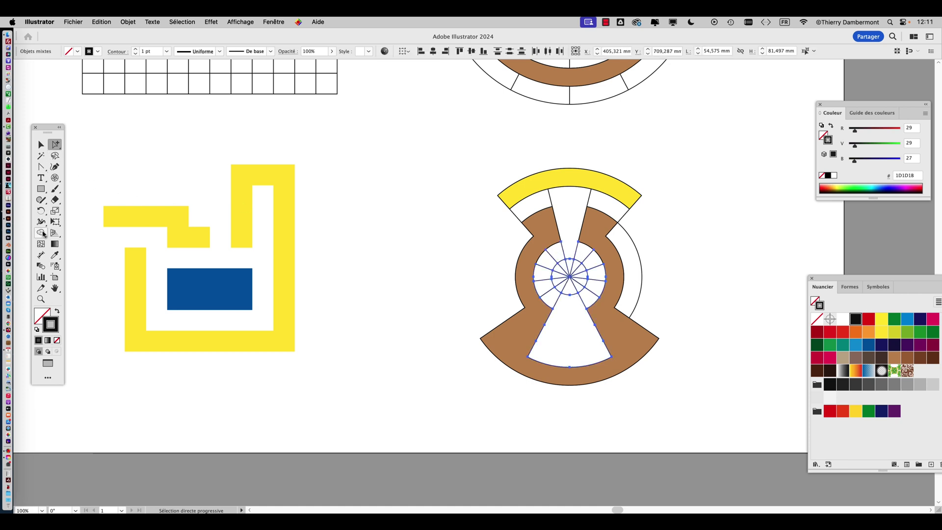
pyautogui.click(42, 233)
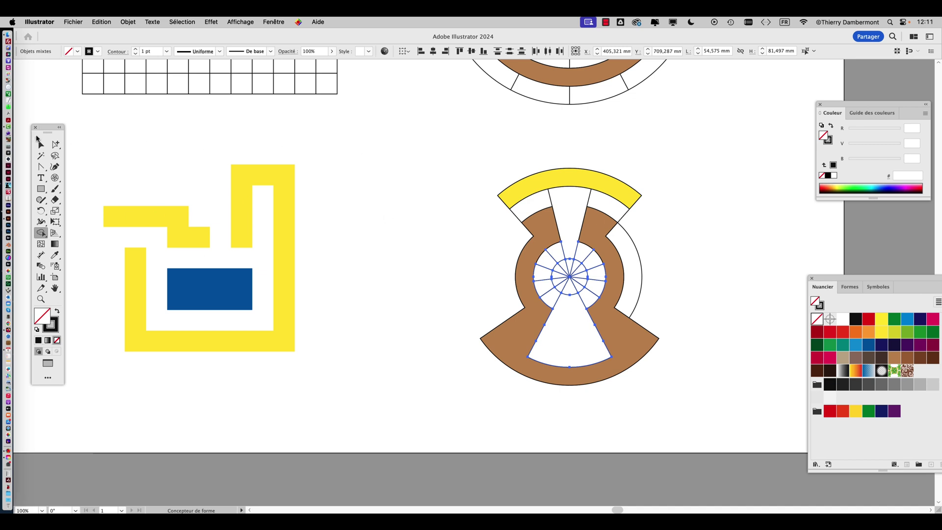
pyautogui.click(41, 144)
pyautogui.click(582, 159)
pyautogui.click(567, 169)
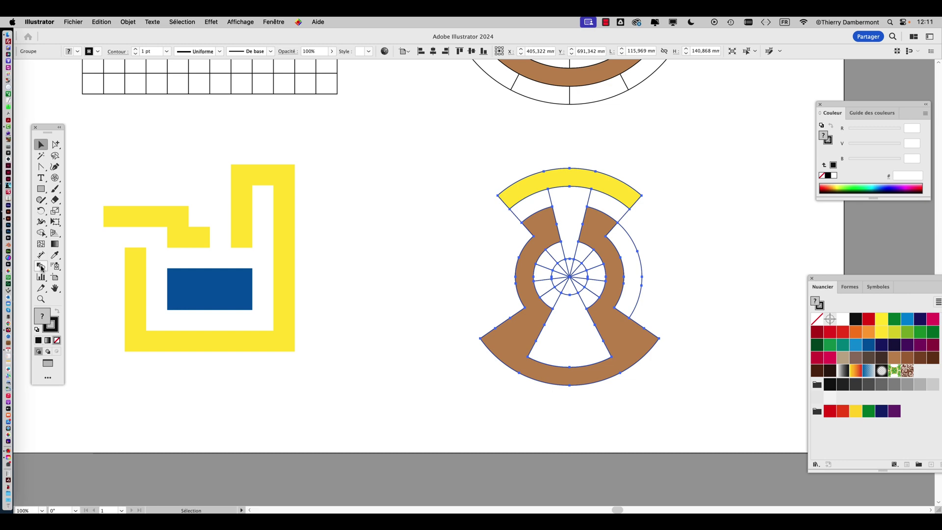
pyautogui.click(41, 233)
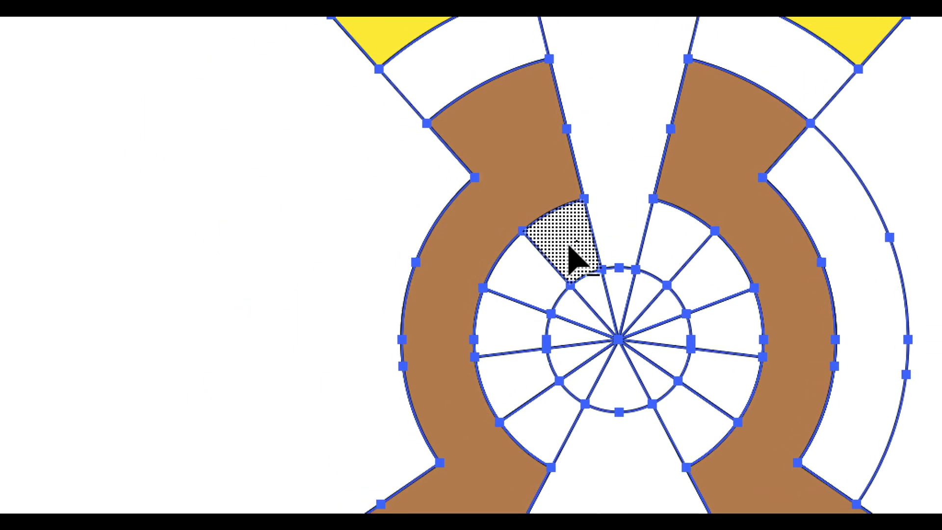
pyautogui.moveTo(576, 260)
pyautogui.mouseDown()
pyautogui.moveTo(525, 319)
pyautogui.moveTo(537, 402)
pyautogui.moveTo(607, 440)
pyautogui.moveTo(666, 435)
pyautogui.mouseUp()
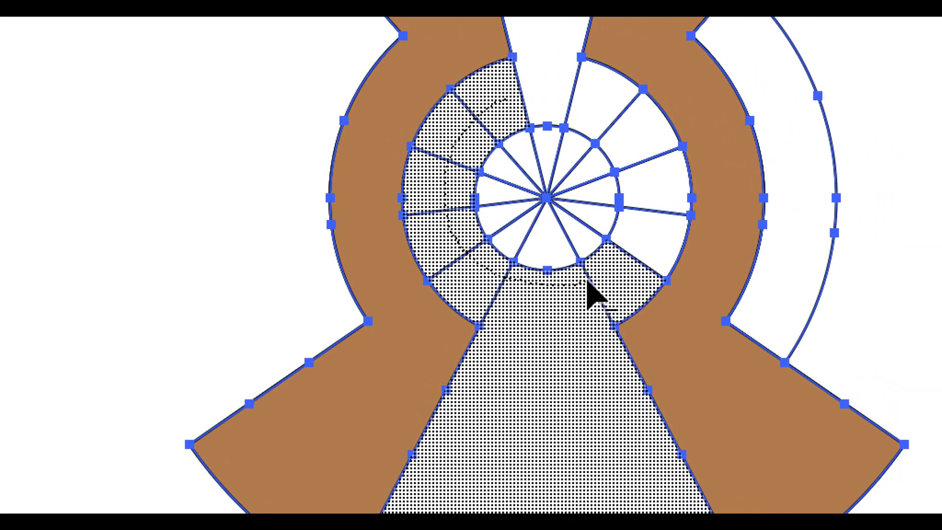
pyautogui.moveTo(594, 294)
pyautogui.mouseDown()
pyautogui.moveTo(642, 256)
pyautogui.moveTo(609, 145)
pyautogui.moveTo(528, 165)
pyautogui.moveTo(594, 232)
pyautogui.moveTo(578, 269)
pyautogui.mouseUp()
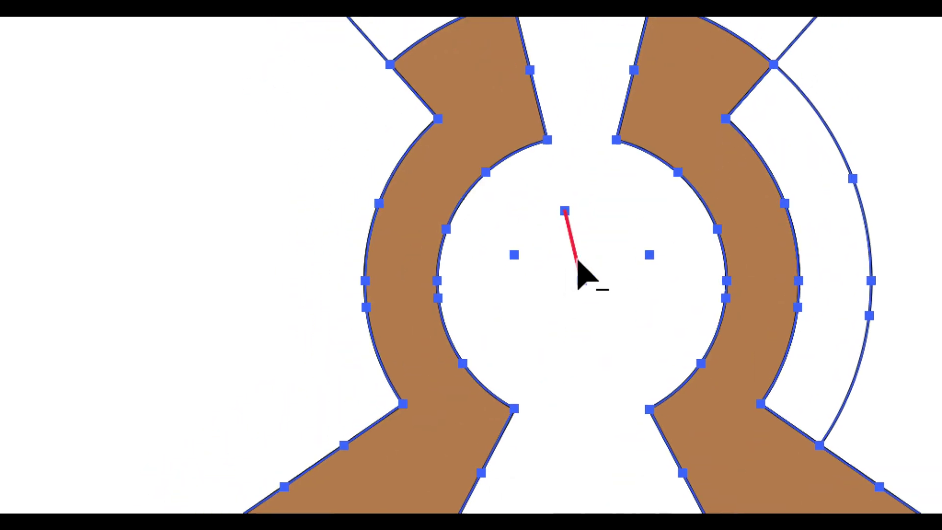
# - Erase the leftover lines between the yellow arc and brown figure, the outer ring arc and the short central line
pyautogui.moveTo(293, 75); pyautogui.dragTo(376, 32)
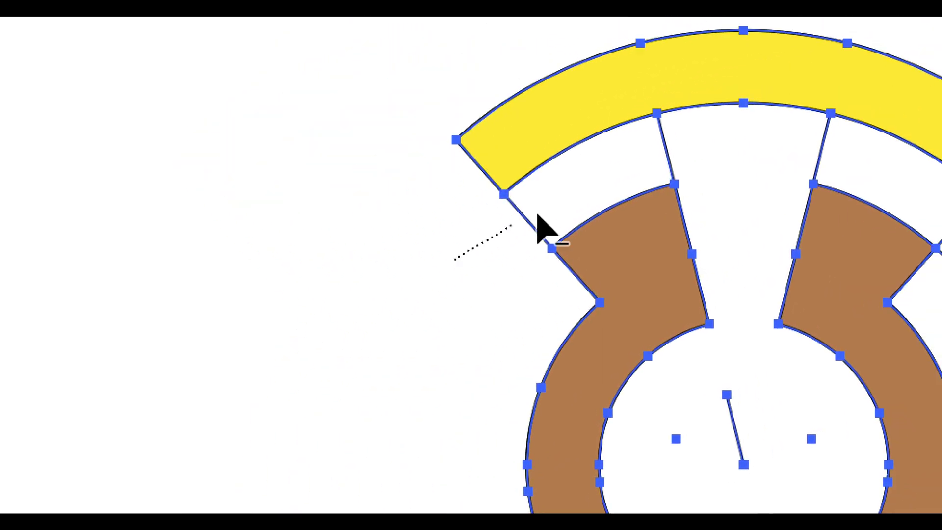
pyautogui.moveTo(538, 216)
pyautogui.mouseDown()
pyautogui.moveTo(604, 204)
pyautogui.moveTo(622, 216)
pyautogui.moveTo(626, 311)
pyautogui.mouseUp()
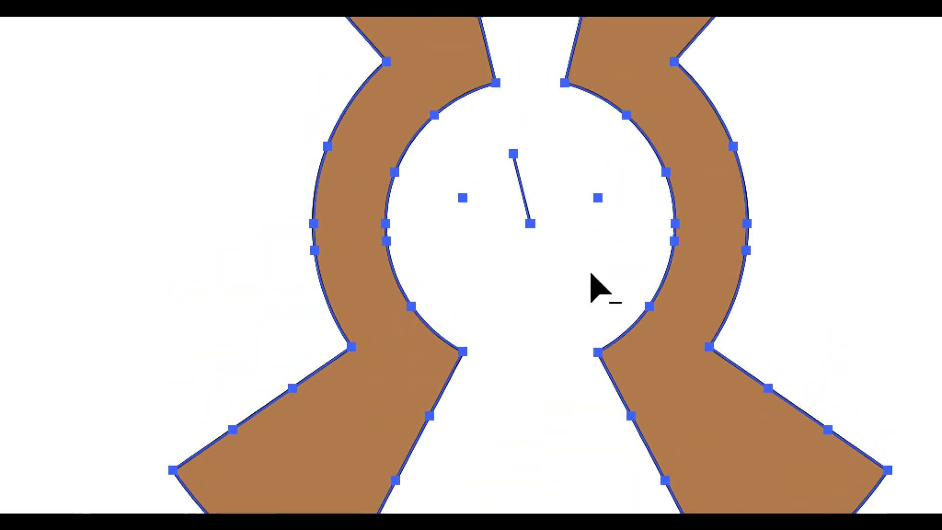
pyautogui.moveTo(593, 196); pyautogui.dragTo(574, 206)
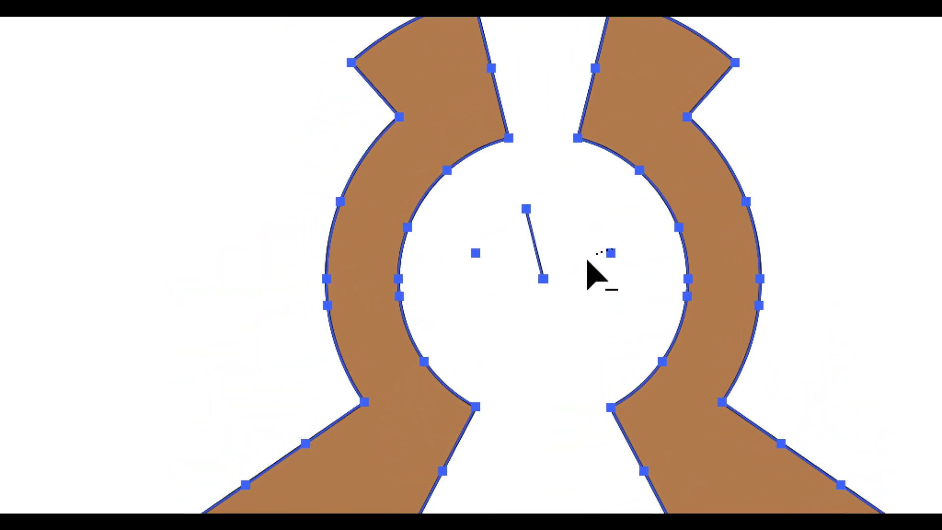
pyautogui.moveTo(588, 260); pyautogui.dragTo(503, 263)
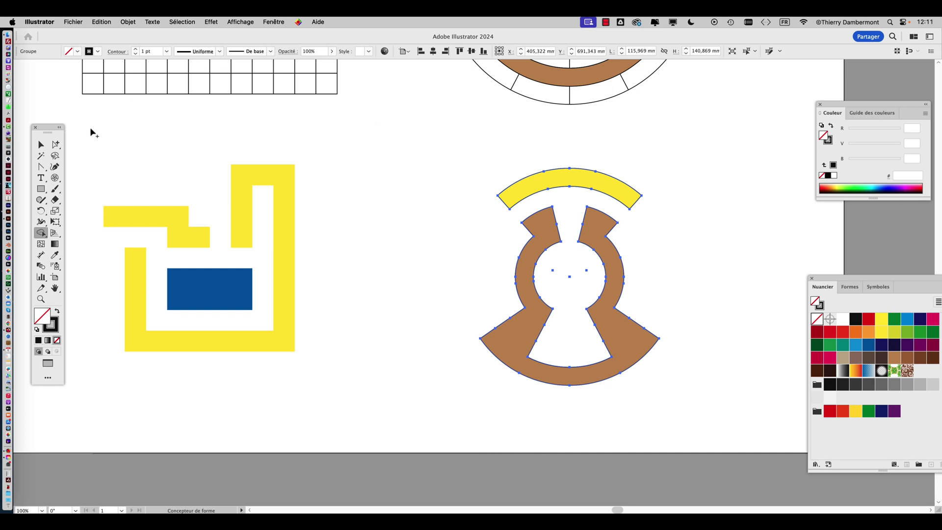
pyautogui.click(55, 144)
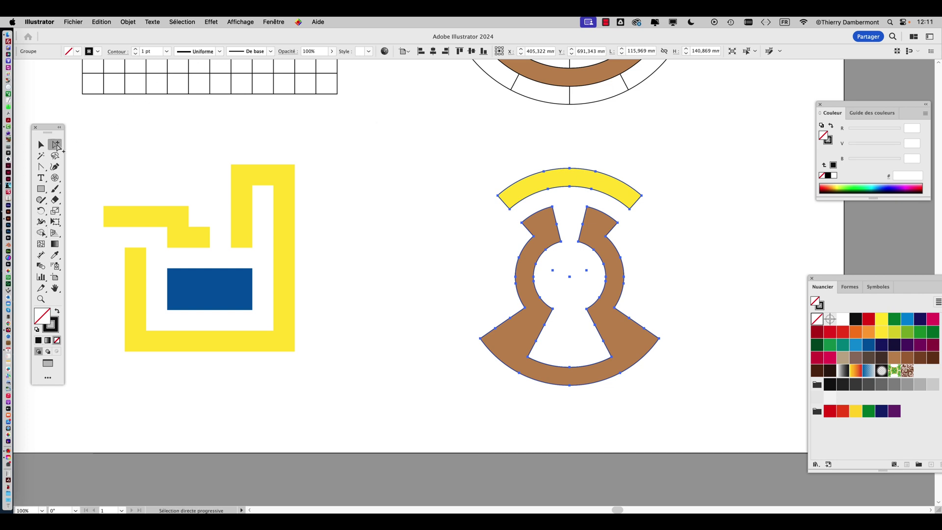